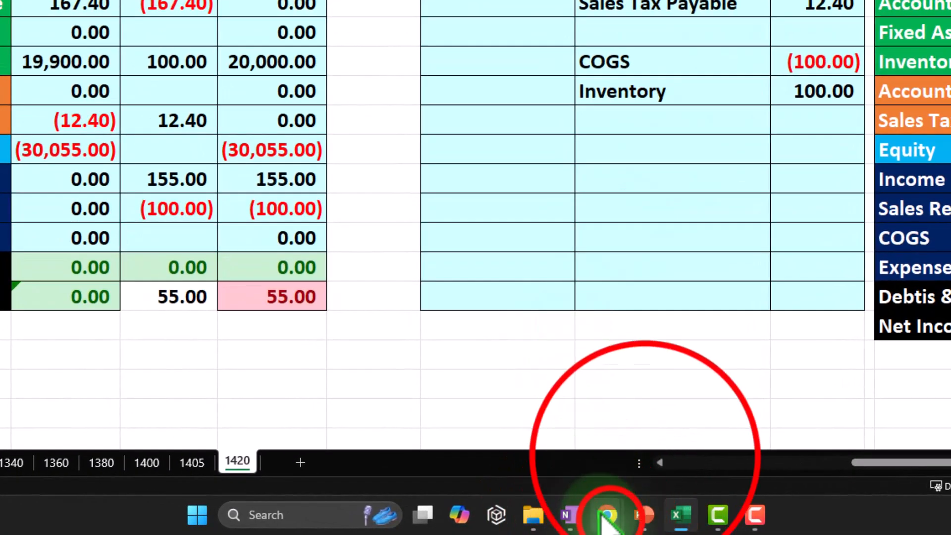
# Step: Switch to QuickBooks Online in Chrome, go to the Customer 1 page and start a new invoice
pyautogui.moveTo(556, 528)
pyautogui.click(635, 453)
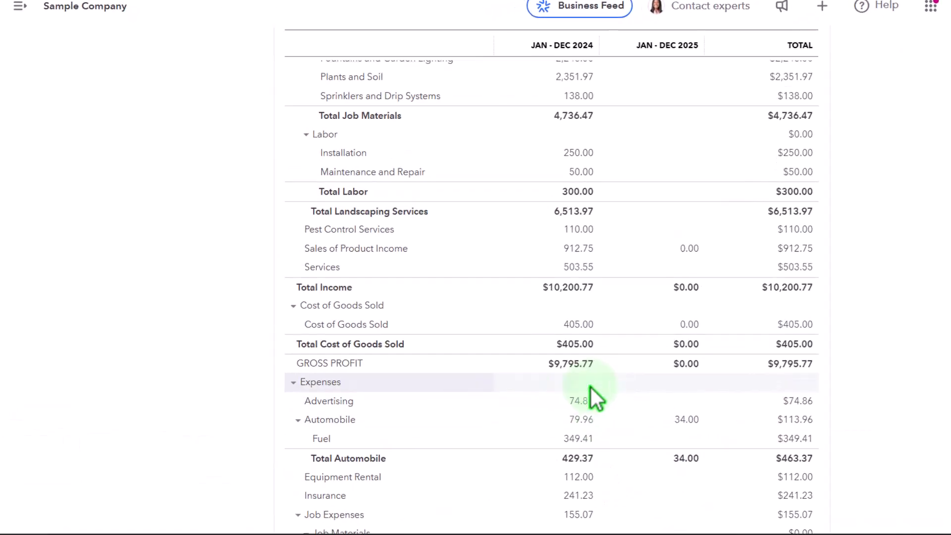
pyautogui.scroll(5, 590, 387)
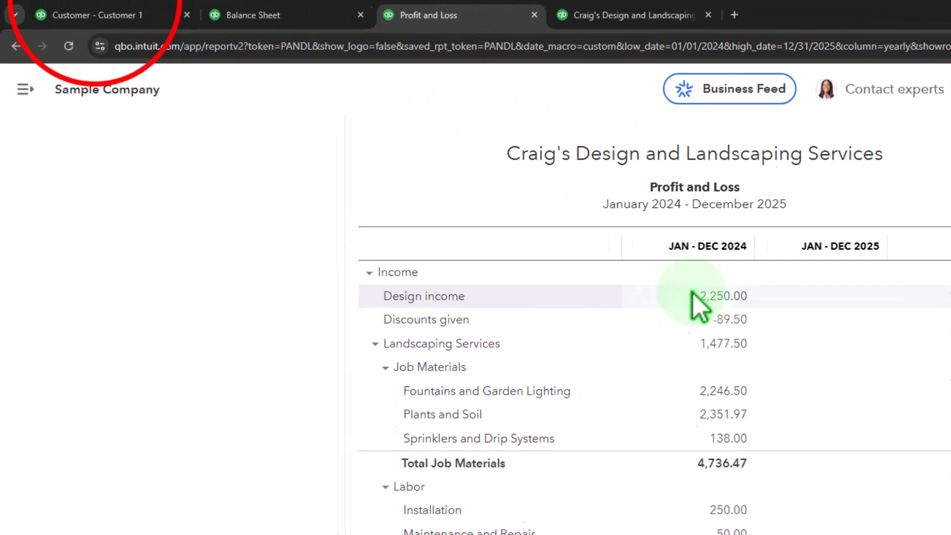
pyautogui.click(87, 15)
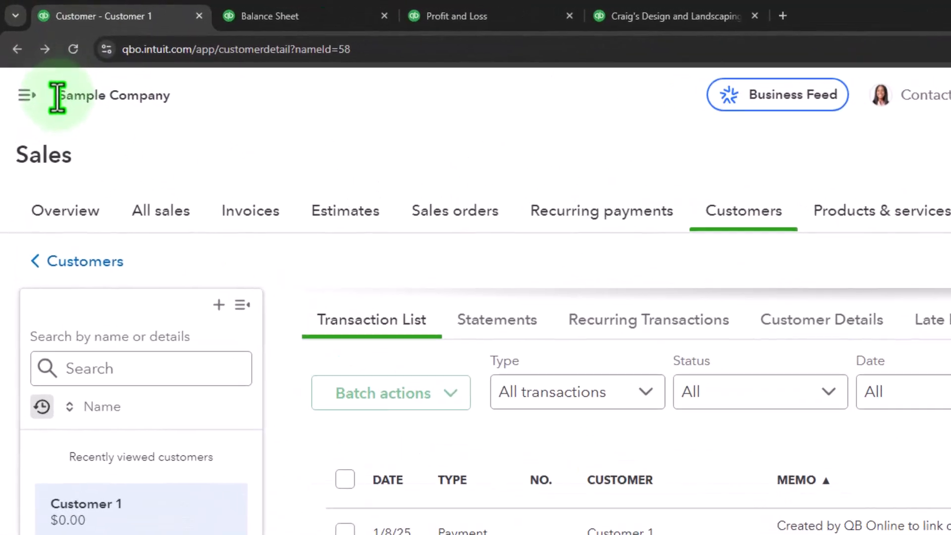
pyautogui.click(26, 94)
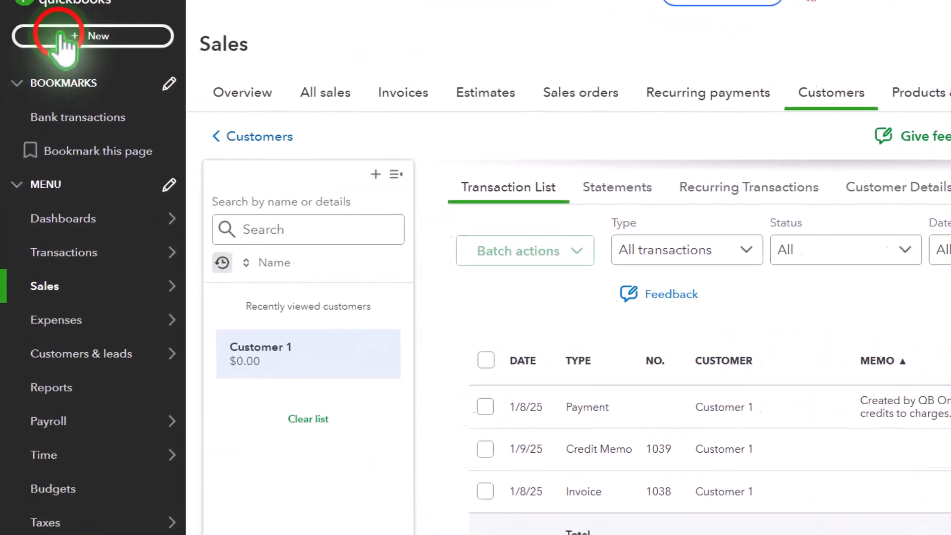
pyautogui.click(59, 39)
pyautogui.click(109, 123)
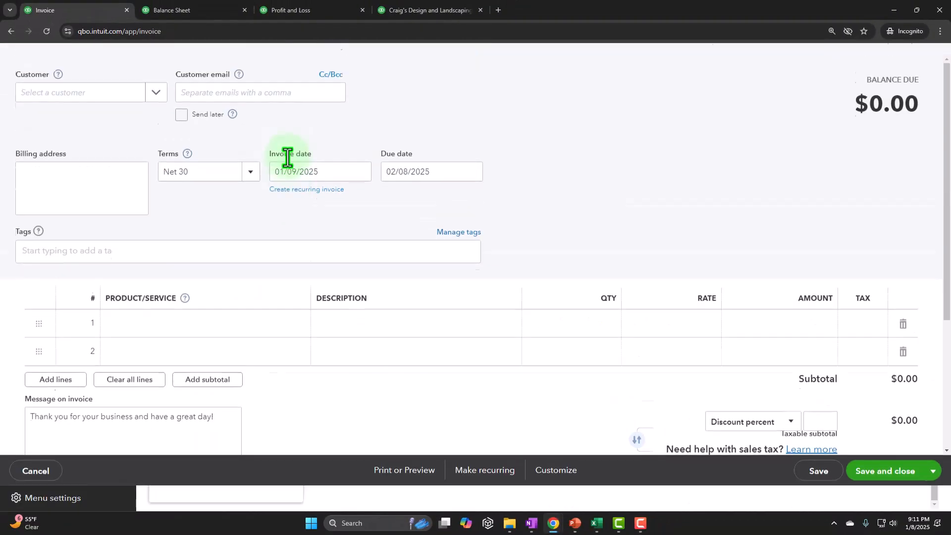
# Step: Add Customer 2 as a new customer from the invoice's customer field and save the customer record
pyautogui.write('c')
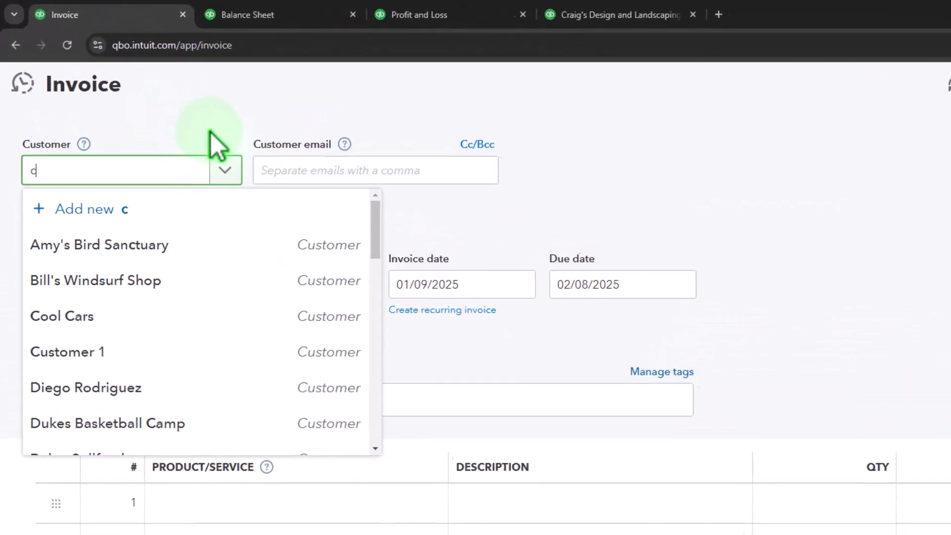
pyautogui.write('ustomer')
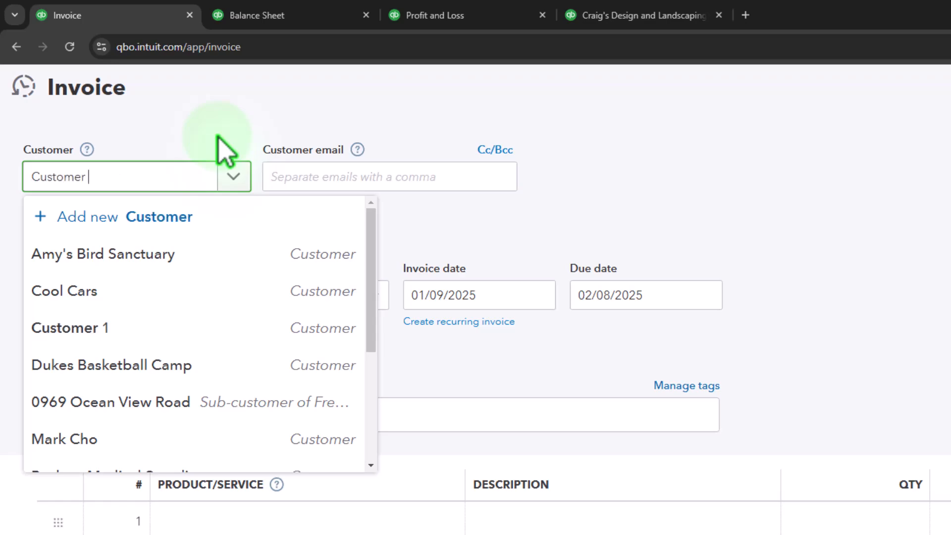
pyautogui.write(' 2')
pyautogui.press('Return')
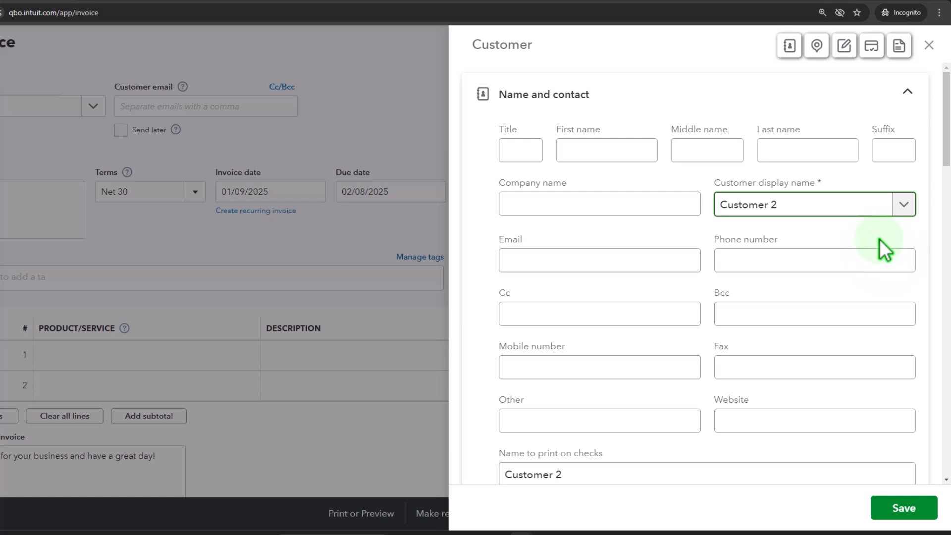
pyautogui.scroll(-5, 879, 290)
pyautogui.click(912, 508)
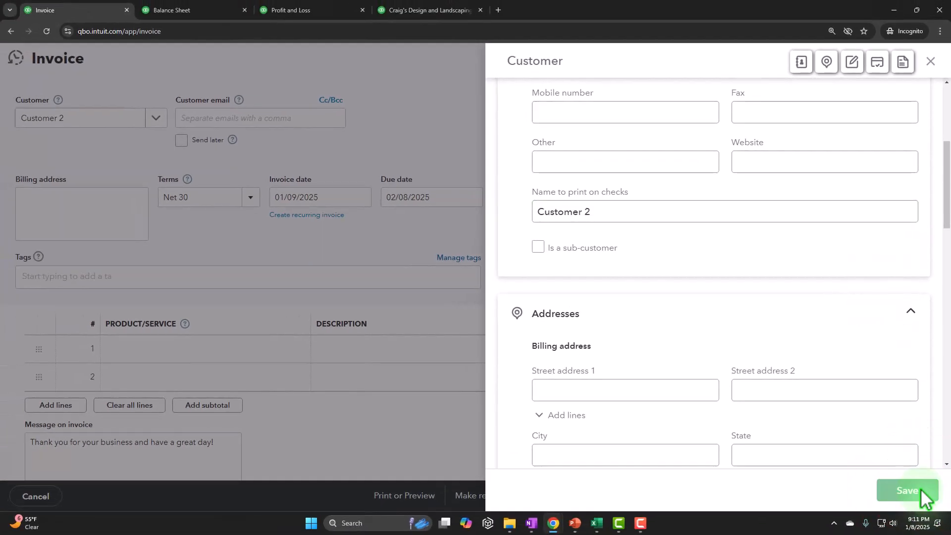
# Step: Set the invoice date to 01/15/2025
pyautogui.click(324, 189)
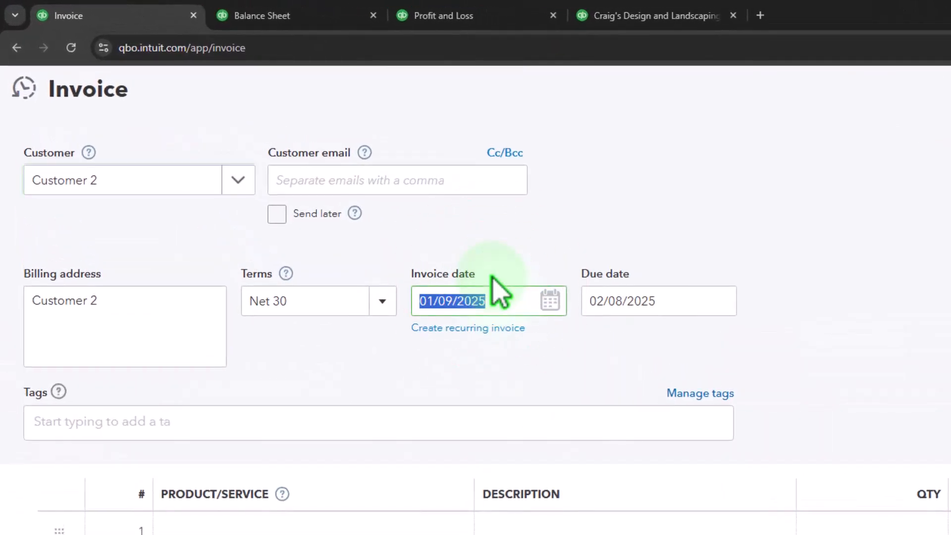
pyautogui.press('+')
pyautogui.press('Tab')
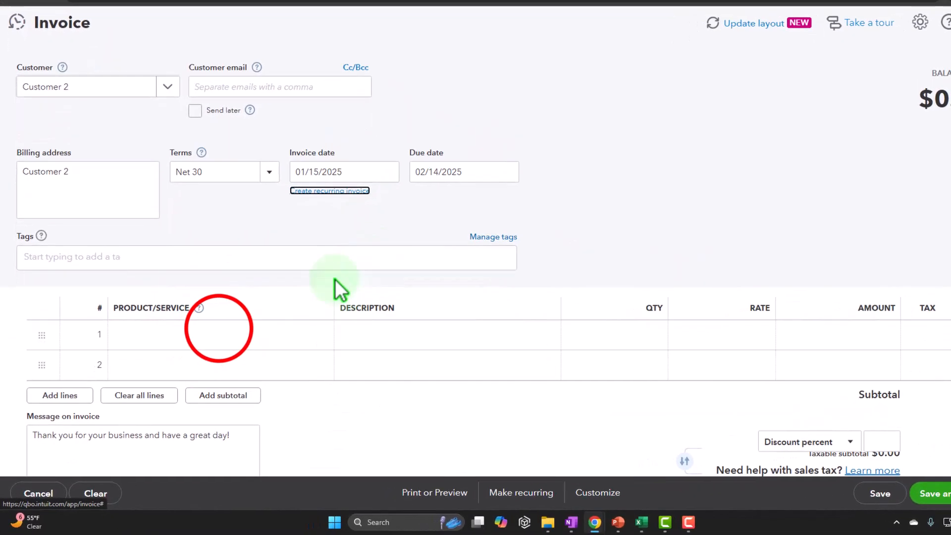
# Step: Add the Inventory 1 item to the first line of the invoice
pyautogui.click(222, 335)
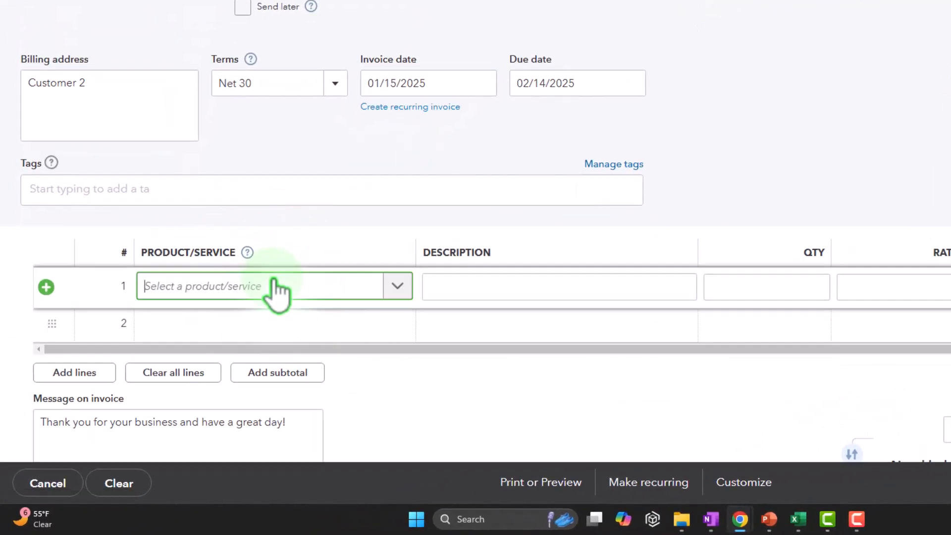
pyautogui.write('In')
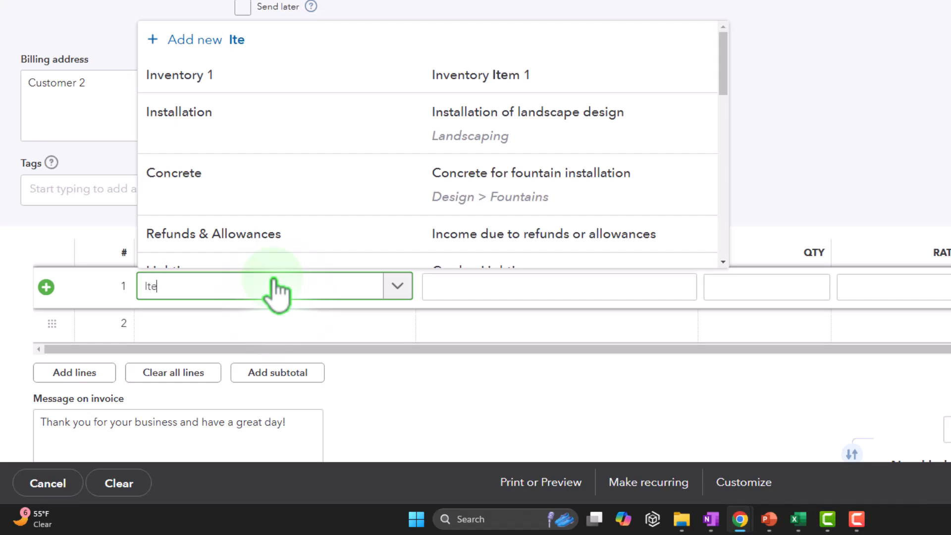
pyautogui.click(238, 246)
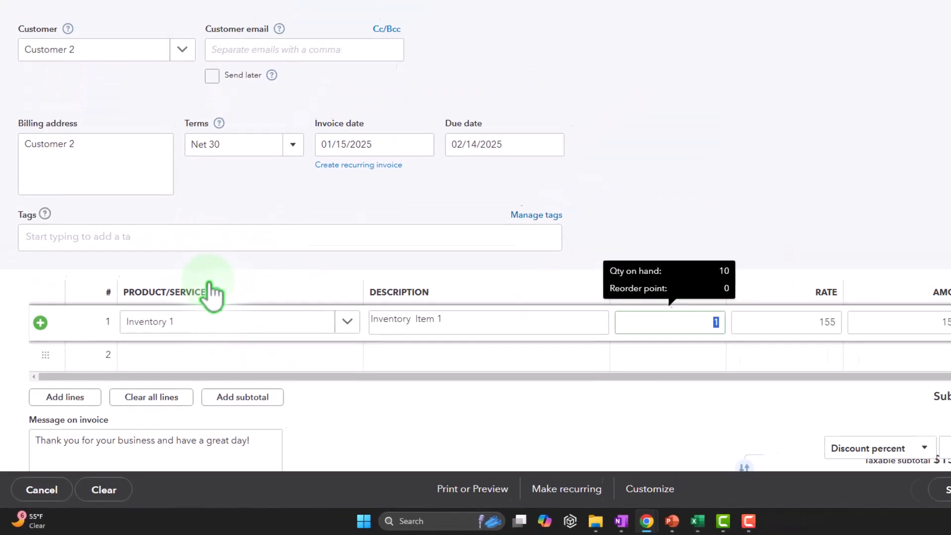
# Step: Review the invoice's sales tax, total and customer details, and save and close the invoice
pyautogui.scroll(-3, 248, 292)
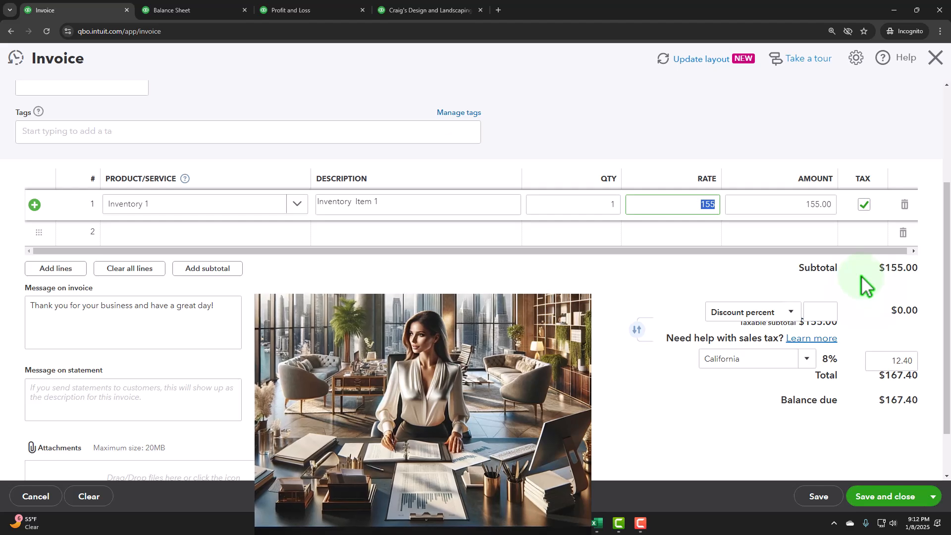
pyautogui.scroll(3, 413, 349)
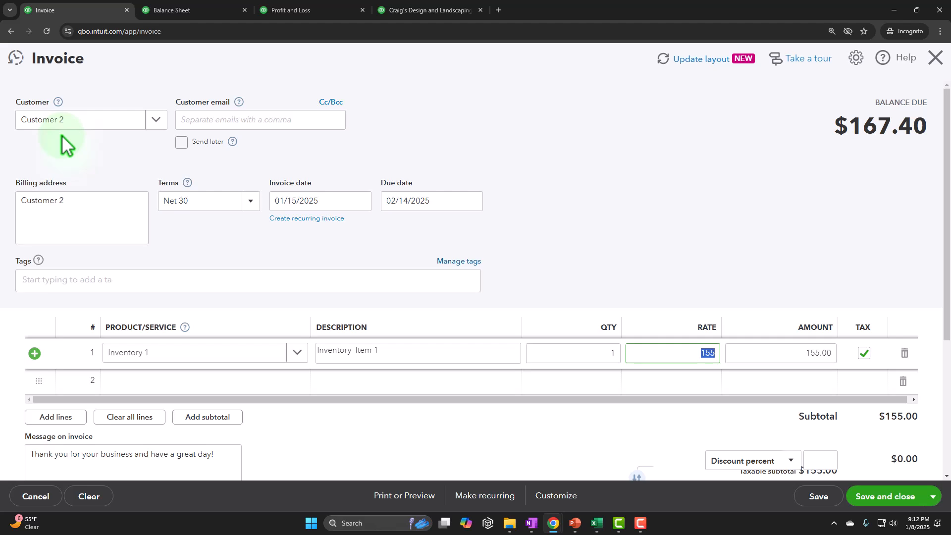
pyautogui.scroll(-2, 62, 144)
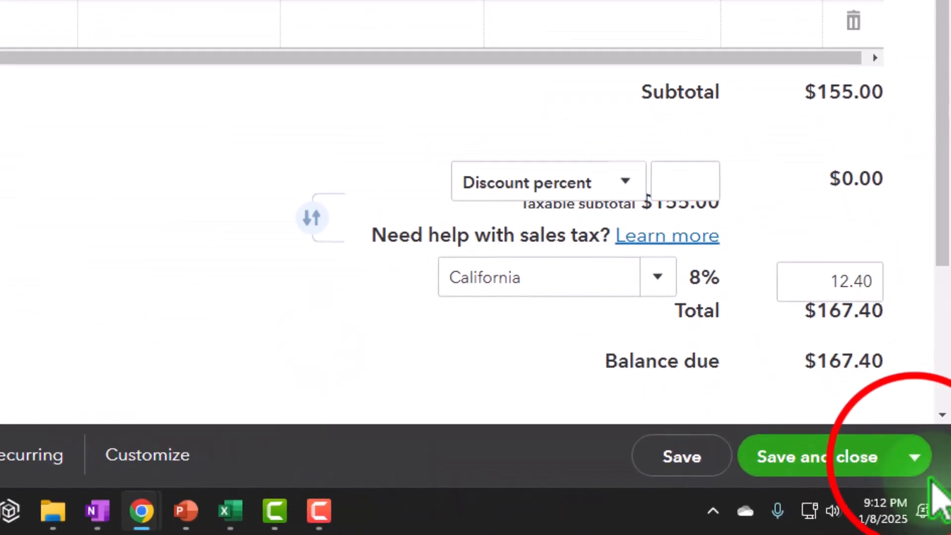
pyautogui.click(915, 458)
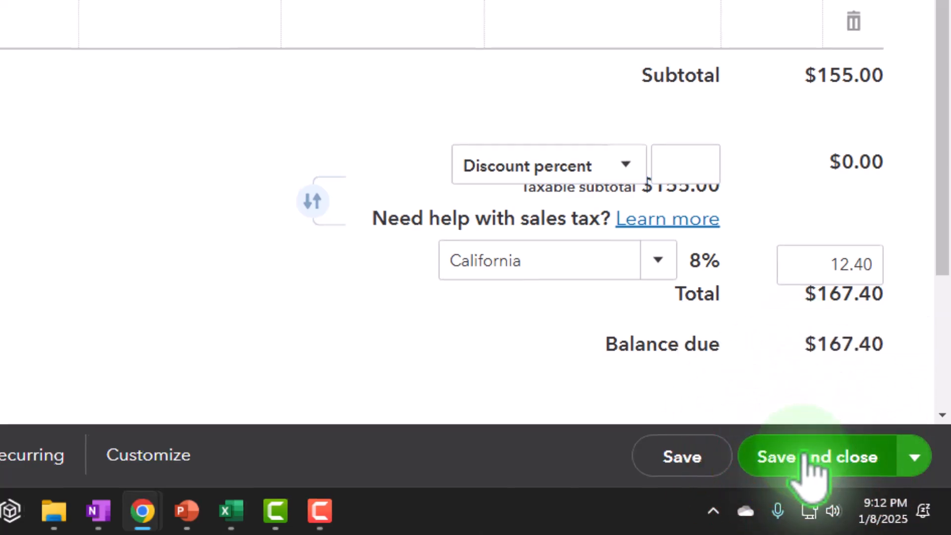
pyautogui.click(807, 458)
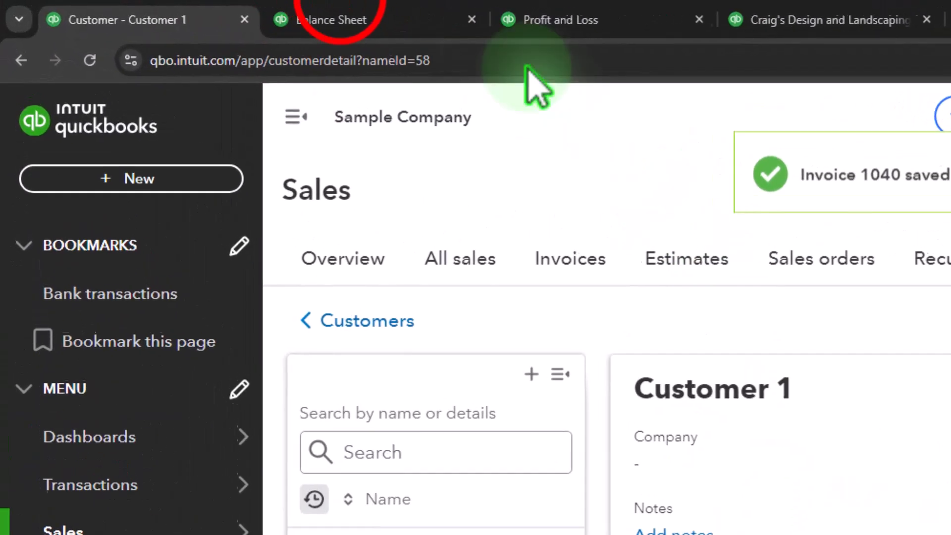
# Step: Rerun the Balance Sheet, examine the 2025 Accounts Receivable transactions behind it, and return to the summary report
pyautogui.click(342, 20)
pyautogui.scroll(5, 530, 321)
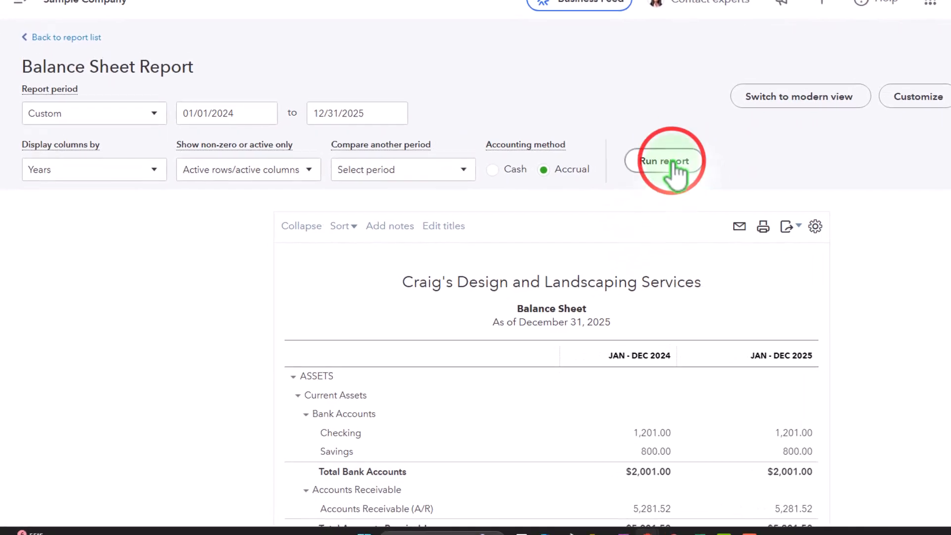
pyautogui.click(675, 163)
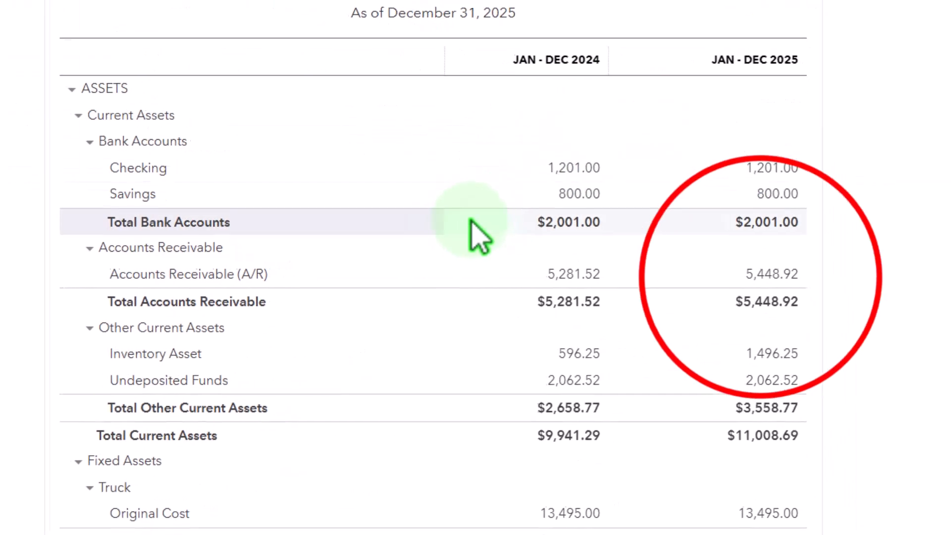
pyautogui.click(761, 277)
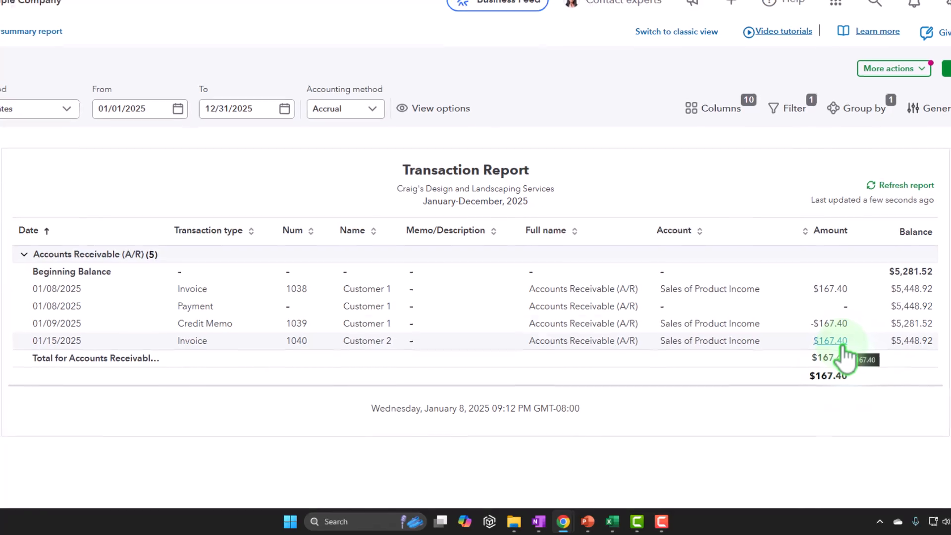
pyautogui.click(48, 31)
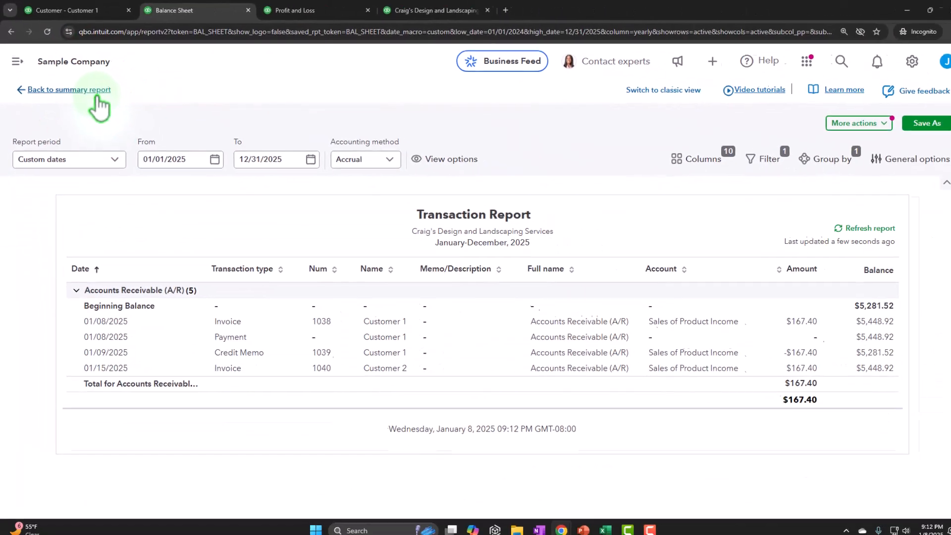
# Step: Rerun the Profit and Loss report and examine the 2025 product income and cost of goods sold
pyautogui.click(329, 11)
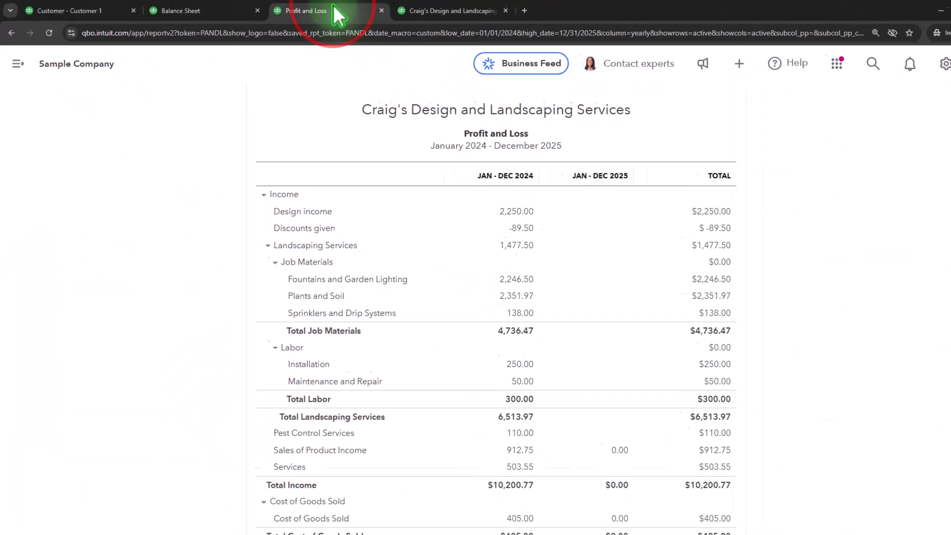
pyautogui.scroll(4, 448, 185)
pyautogui.click(715, 157)
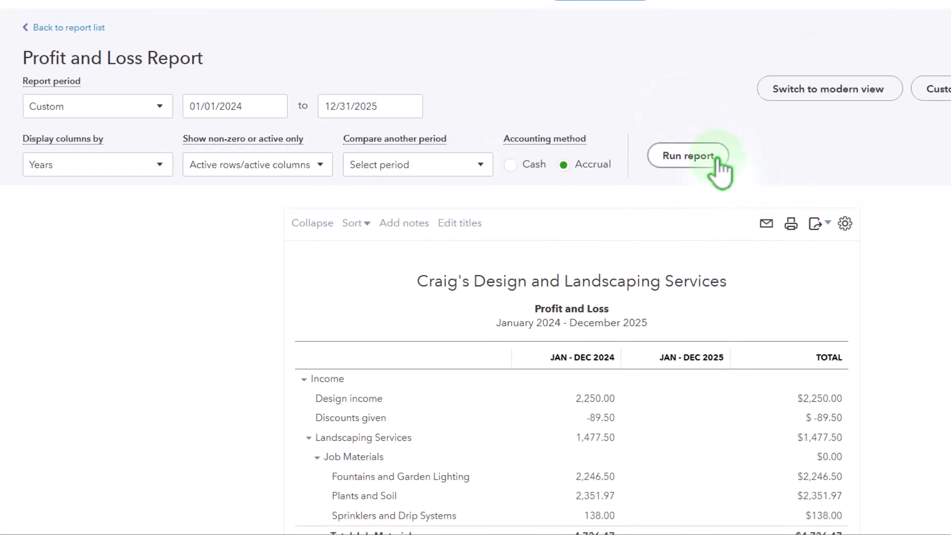
pyautogui.scroll(-10, 717, 170)
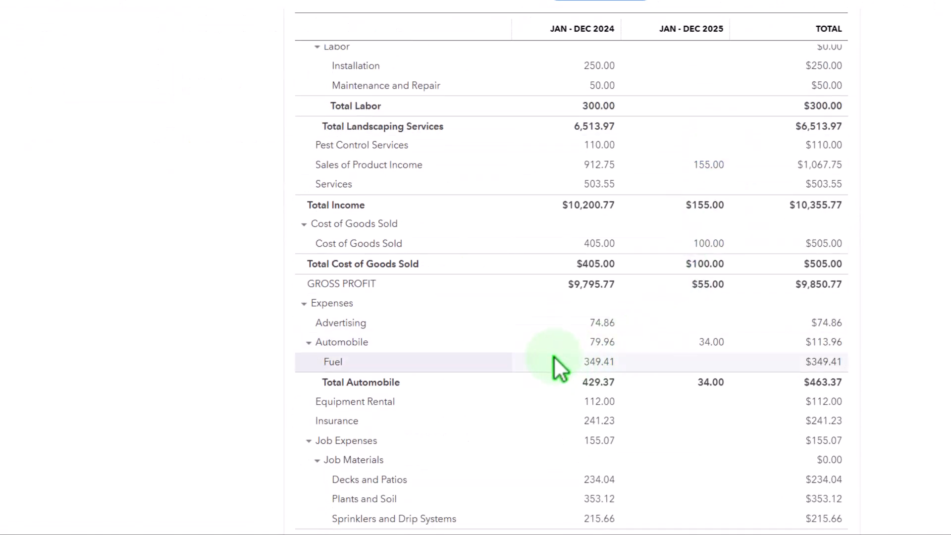
pyautogui.scroll(1, 503, 360)
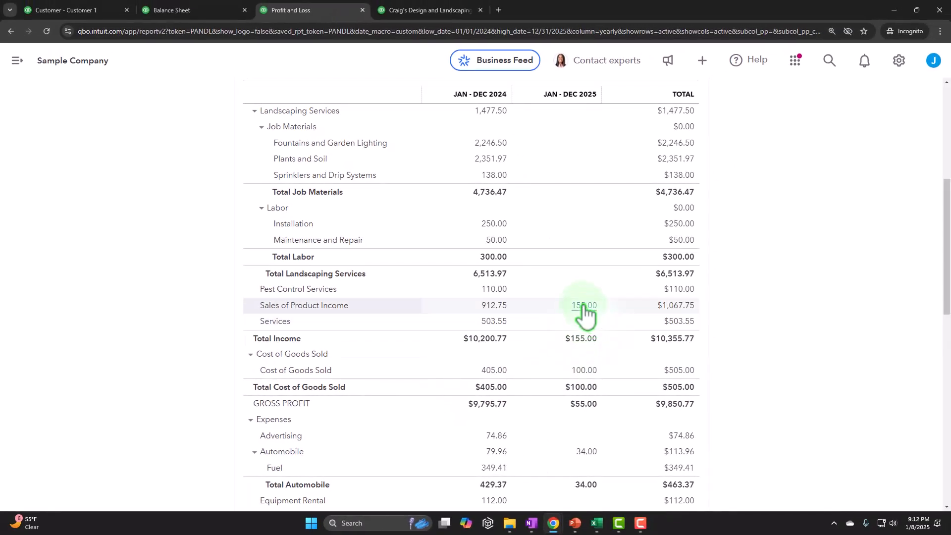
# Step: Examine the 2025 Board of Equalization Payable transactions from the Balance Sheet and return to the summary report
pyautogui.click(186, 10)
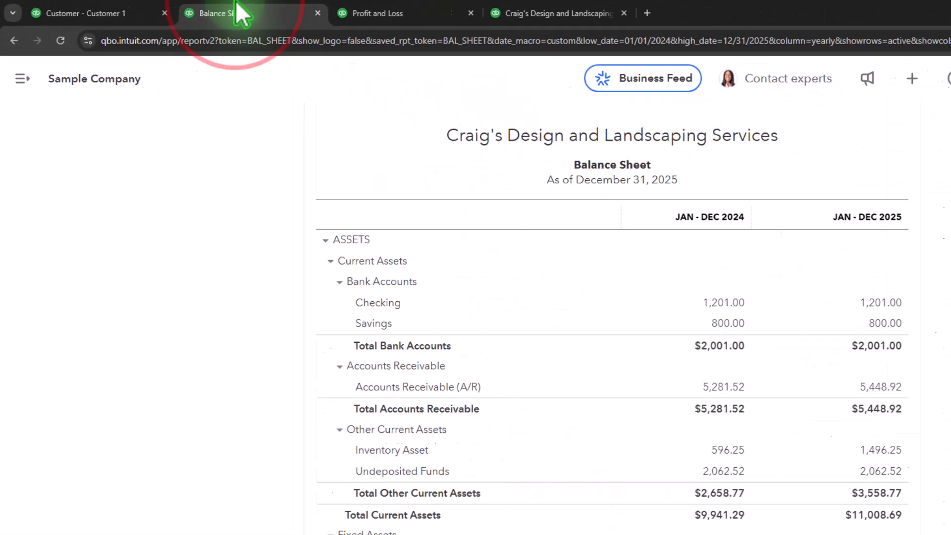
pyautogui.scroll(-8, 282, 342)
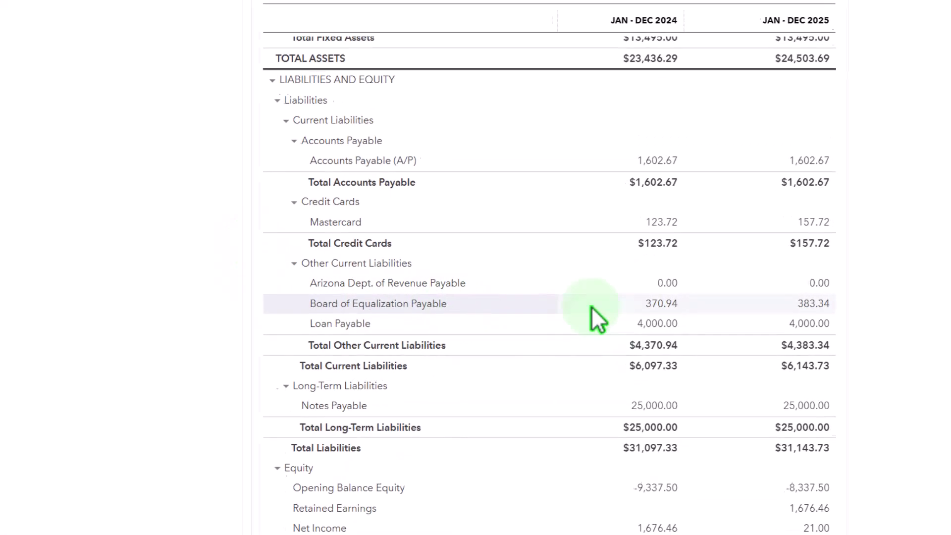
pyautogui.click(819, 302)
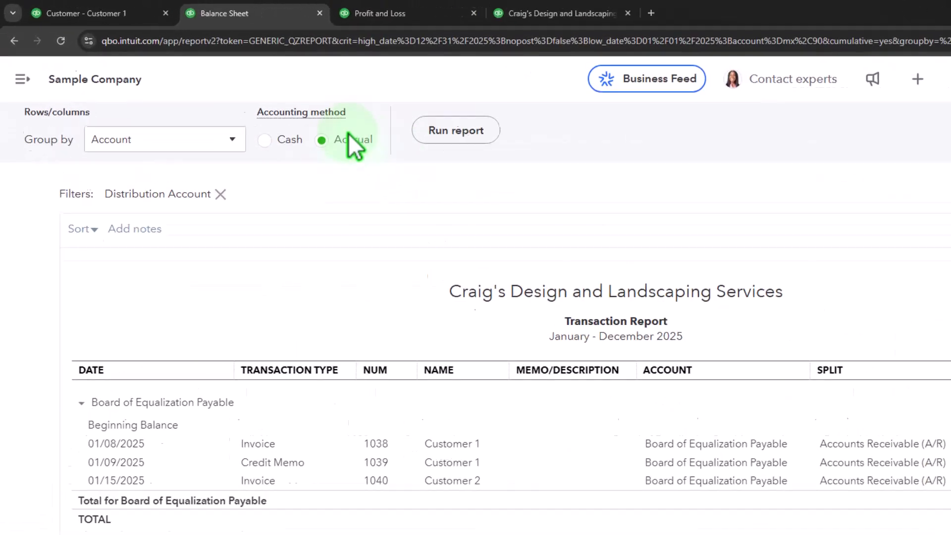
pyautogui.scroll(3, 233, 143)
pyautogui.click(126, 113)
# Step: Examine the 2025 Inventory Asset transactions from the Balance Sheet and go back to the Profit and Loss report
pyautogui.scroll(10, 222, 176)
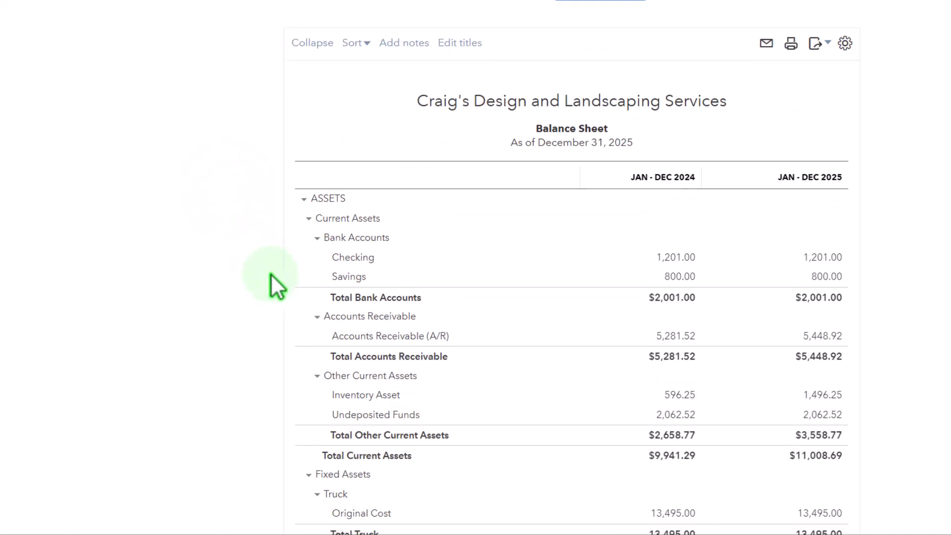
pyautogui.scroll(-1, 293, 333)
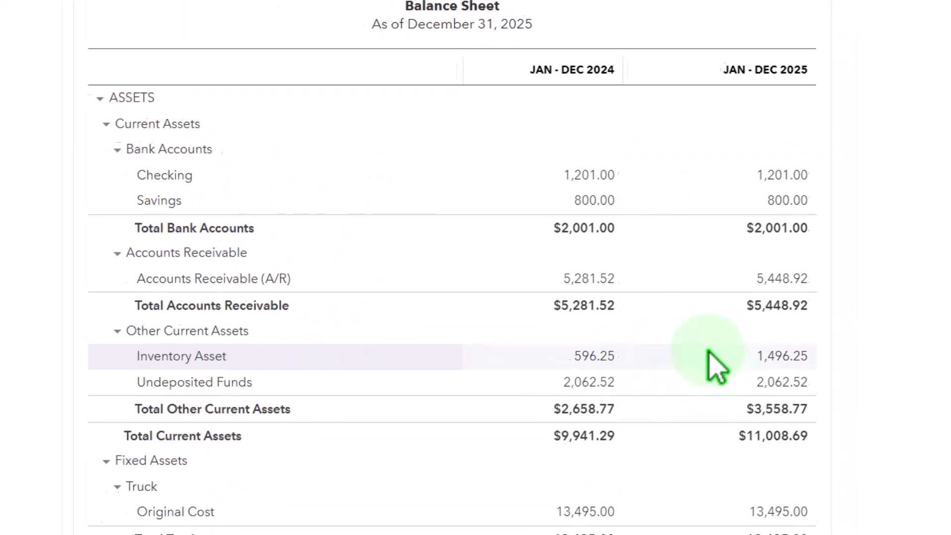
pyautogui.click(766, 352)
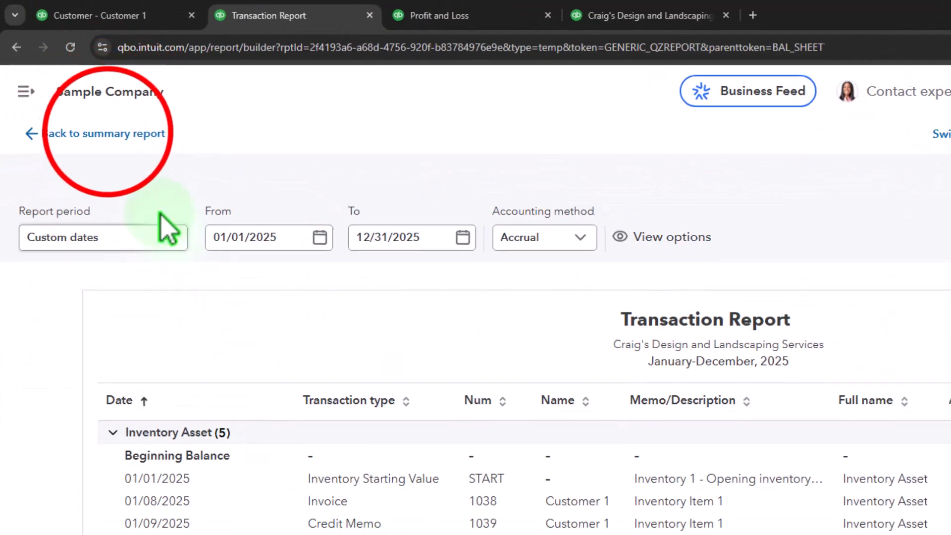
pyautogui.click(101, 133)
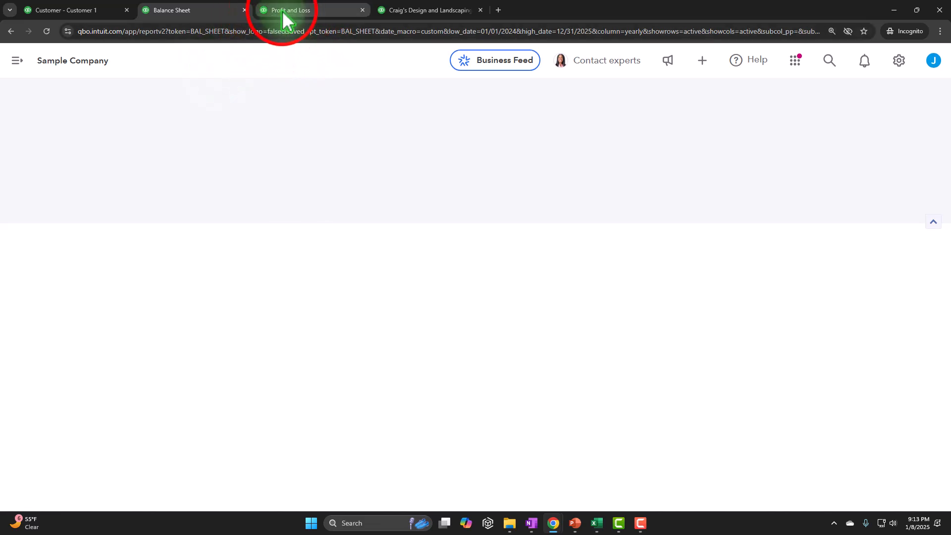
pyautogui.click(284, 16)
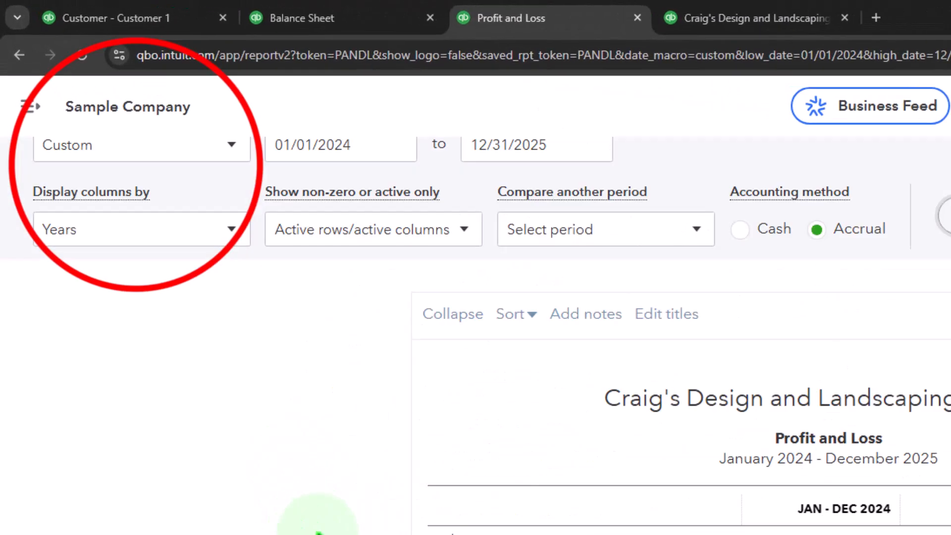
# Step: Rerun the Inventory Valuation Summary as of 01/16/2025 and compare its total with the 2025 Inventory Asset balance on the Balance Sheet
pyautogui.scroll(2, 319, 532)
pyautogui.click(136, 163)
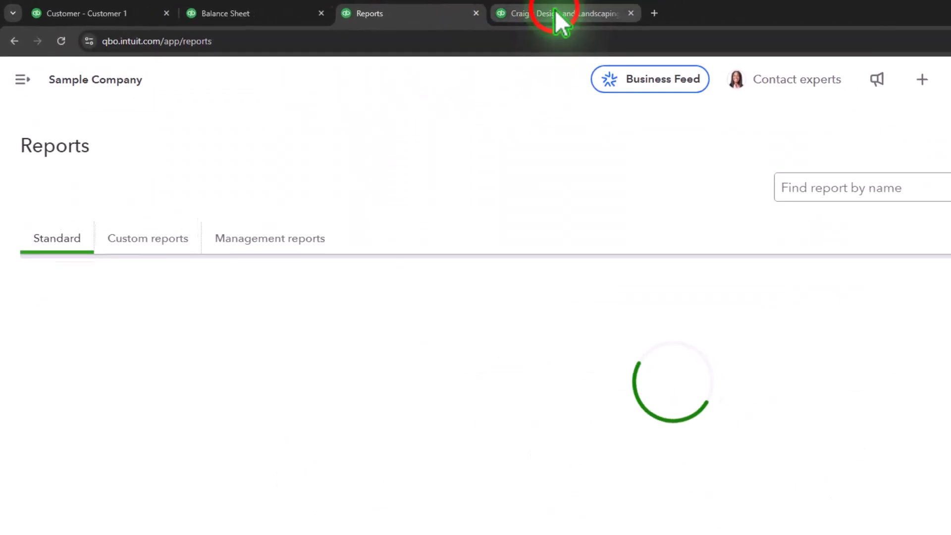
pyautogui.click(564, 13)
pyautogui.scroll(5, 347, 144)
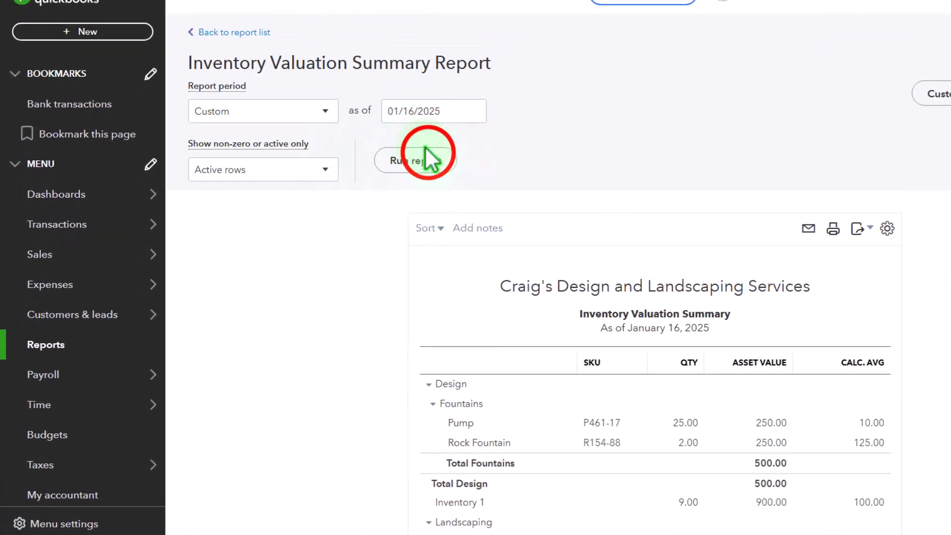
pyautogui.click(425, 157)
pyautogui.scroll(-4, 376, 222)
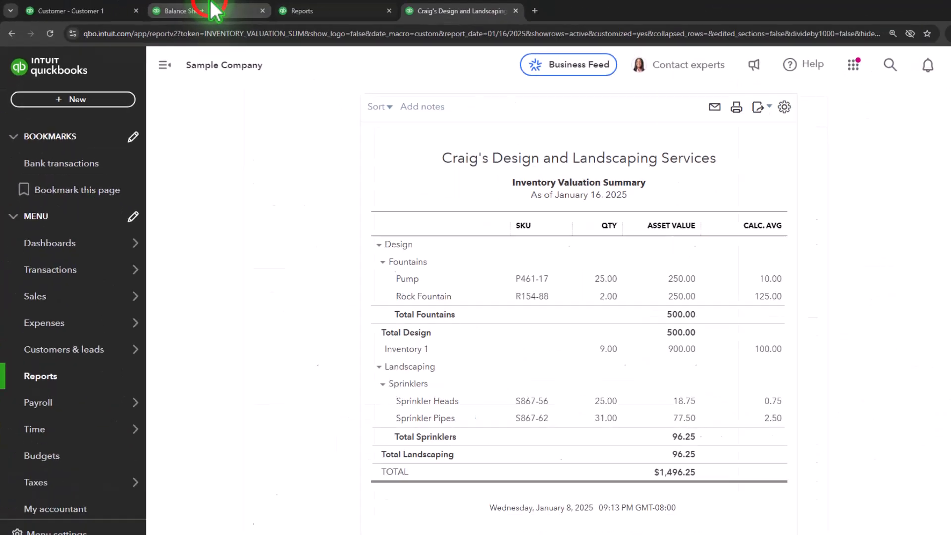
pyautogui.click(215, 10)
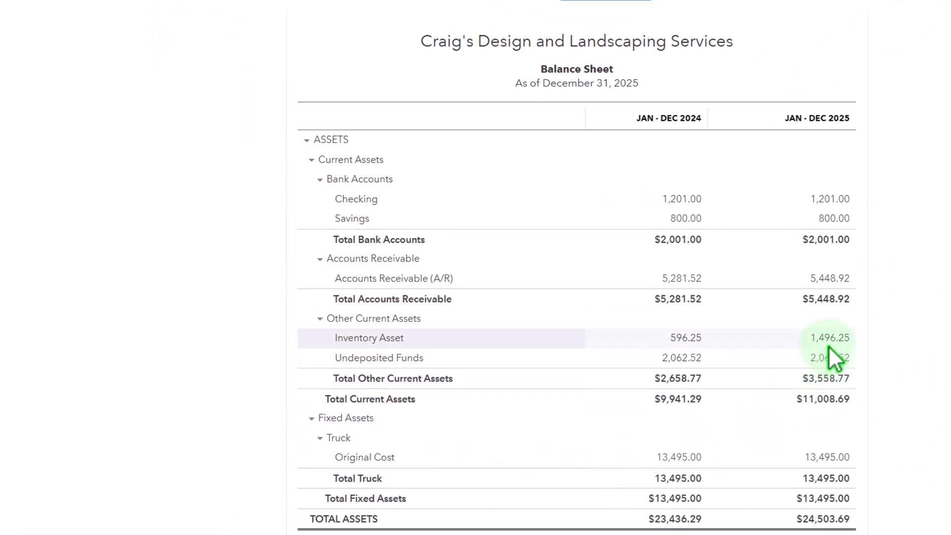
# Step: Open Customer 2's detail page from the customer list and show its transaction list
pyautogui.click(68, 11)
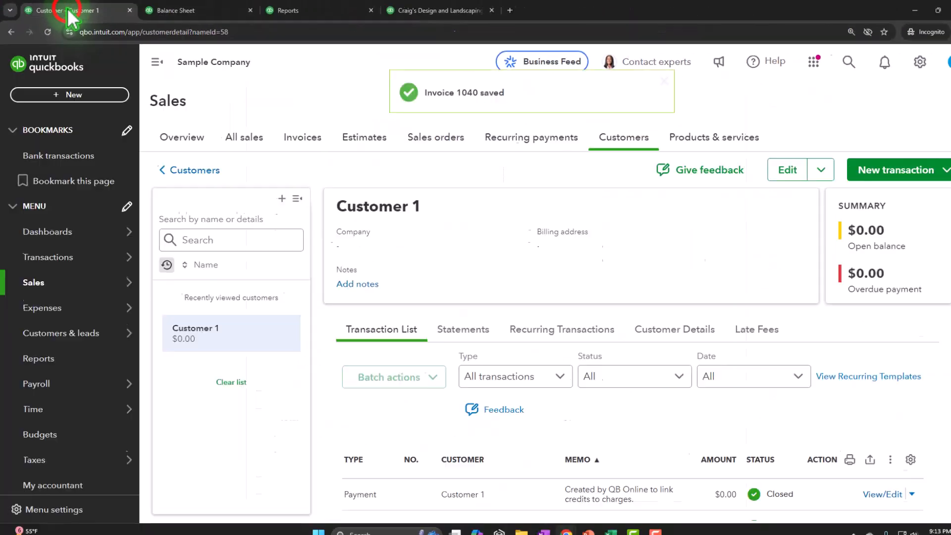
pyautogui.click(56, 284)
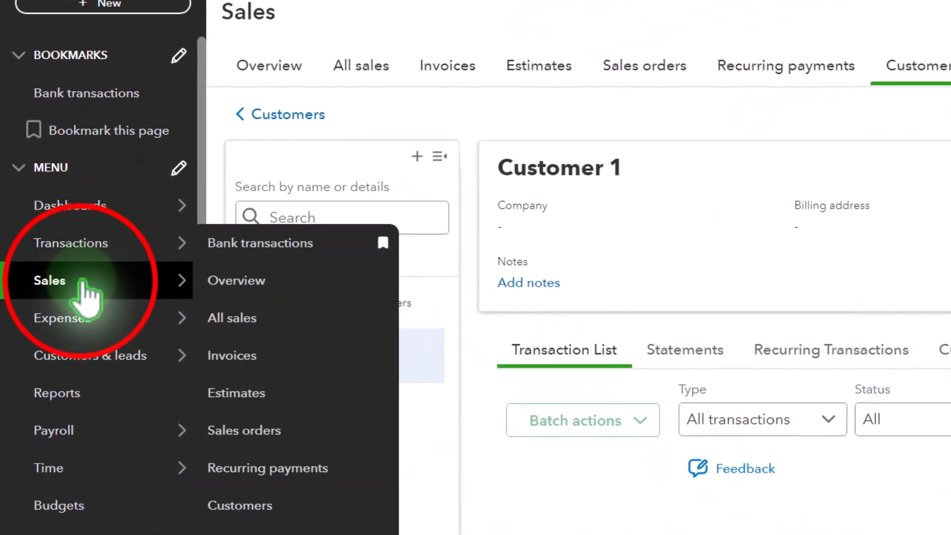
pyautogui.click(709, 114)
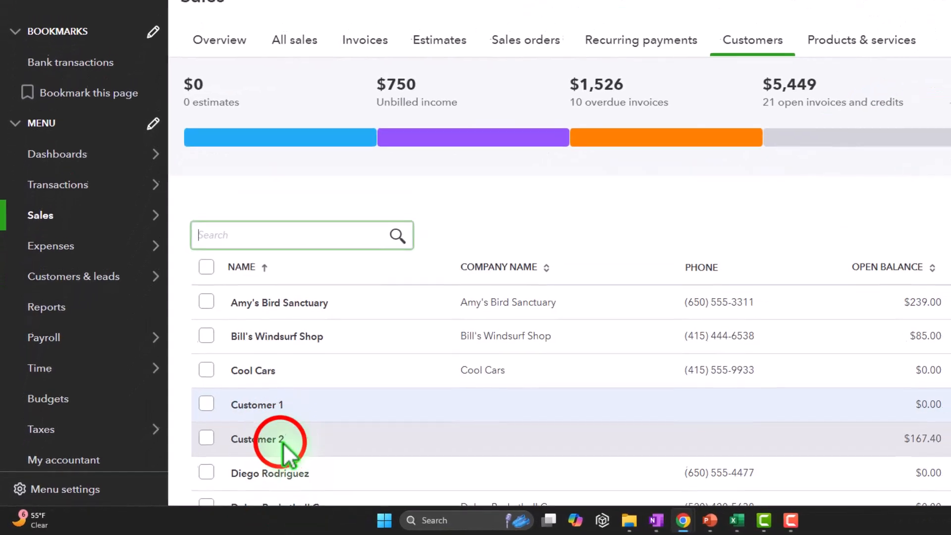
pyautogui.click(227, 459)
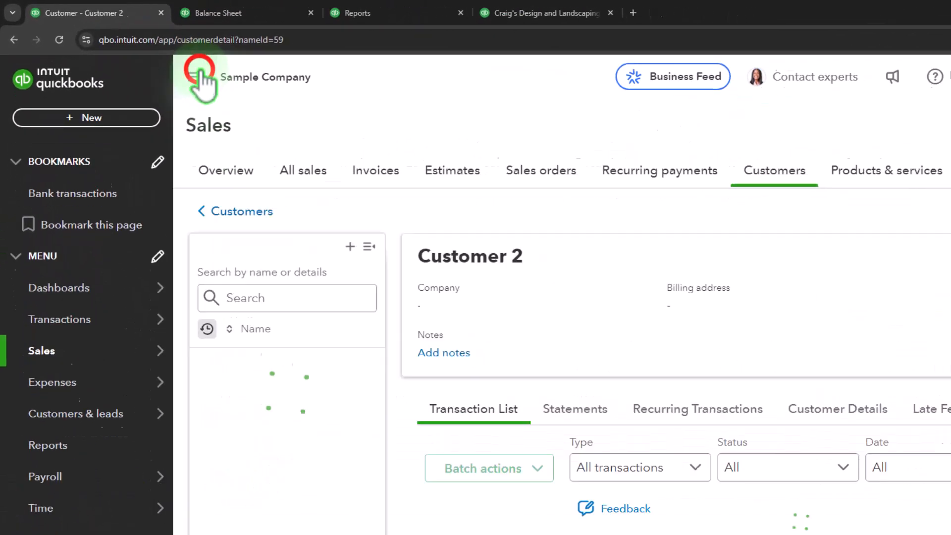
pyautogui.click(159, 43)
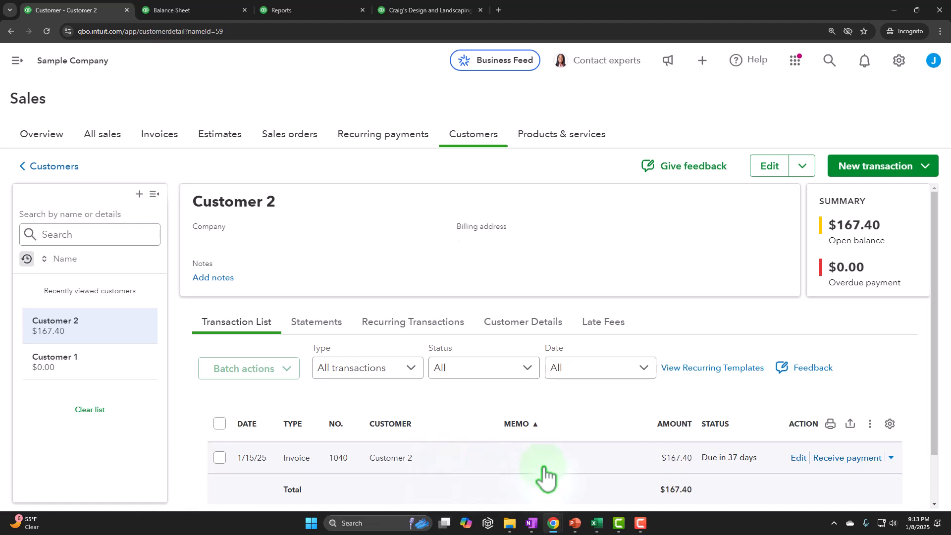
pyautogui.scroll(-1, 546, 476)
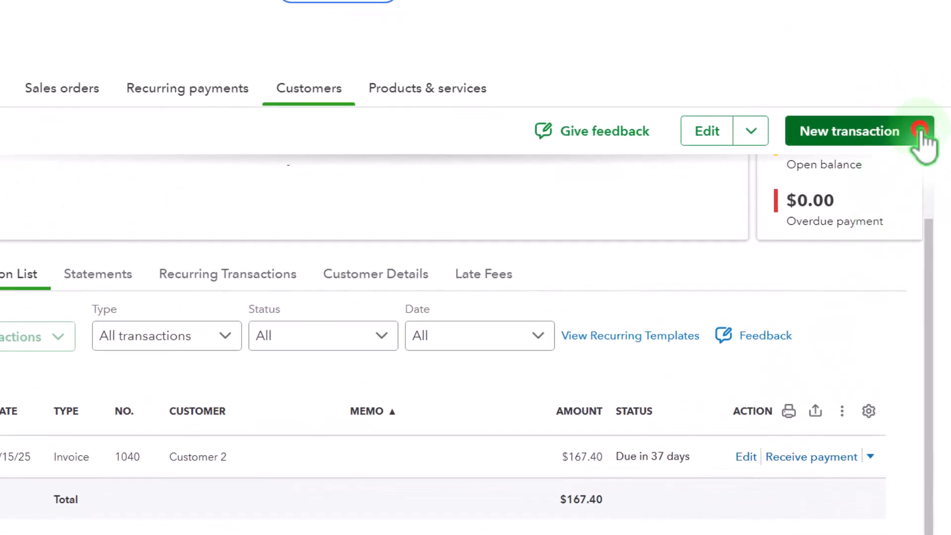
# Step: Start a new credit memo for Customer 2 and set its date to 01/16/2025
pyautogui.click(837, 171)
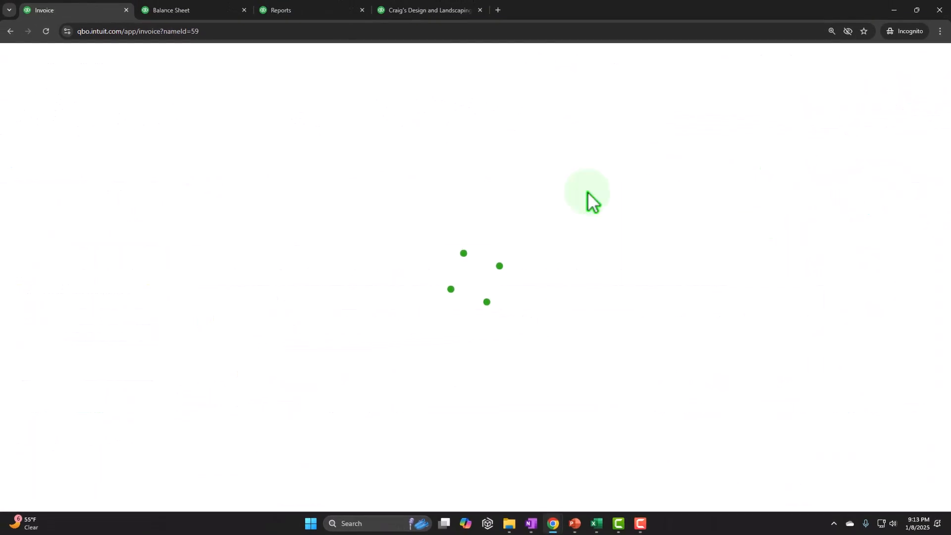
pyautogui.click(939, 59)
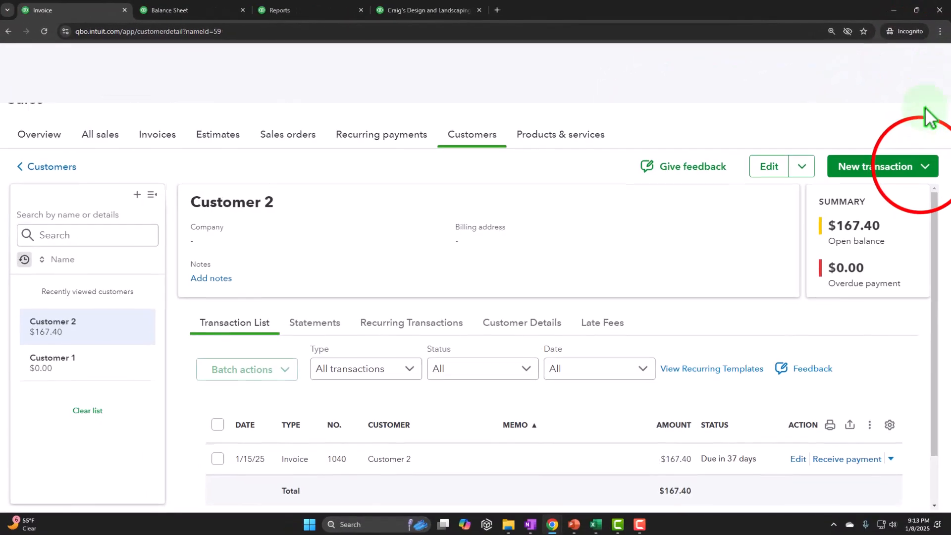
pyautogui.click(924, 167)
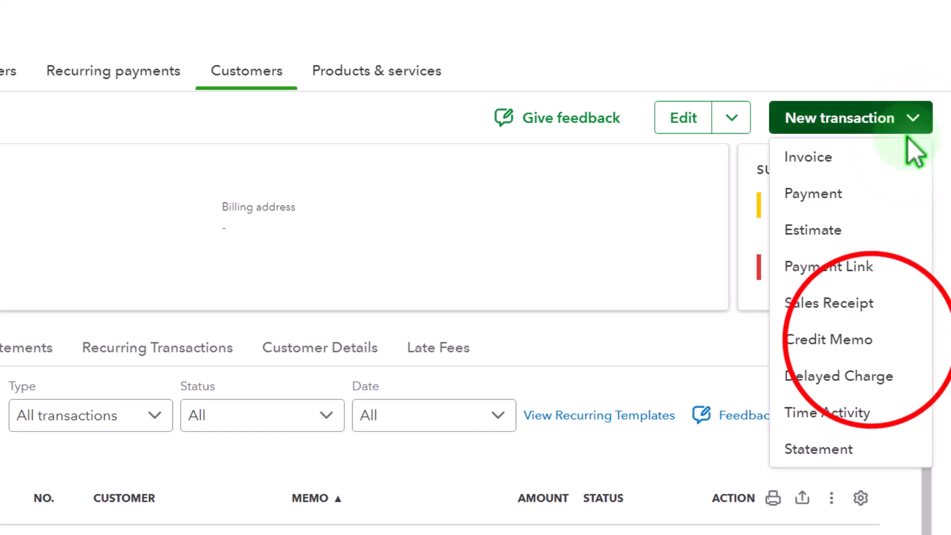
pyautogui.click(876, 340)
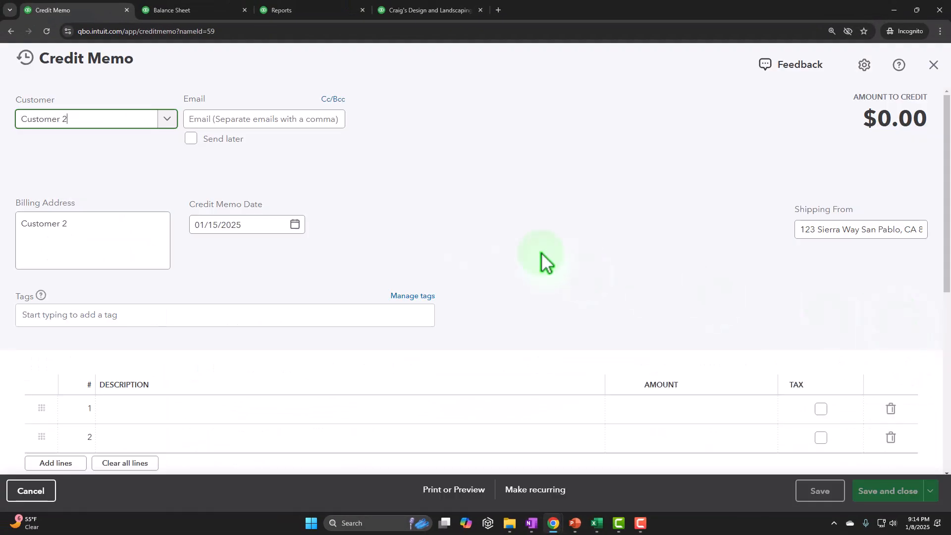
pyautogui.press('Tab')
pyautogui.press('Tab')
pyautogui.press('Tab')
pyautogui.press('Tab')
pyautogui.press('Tab')
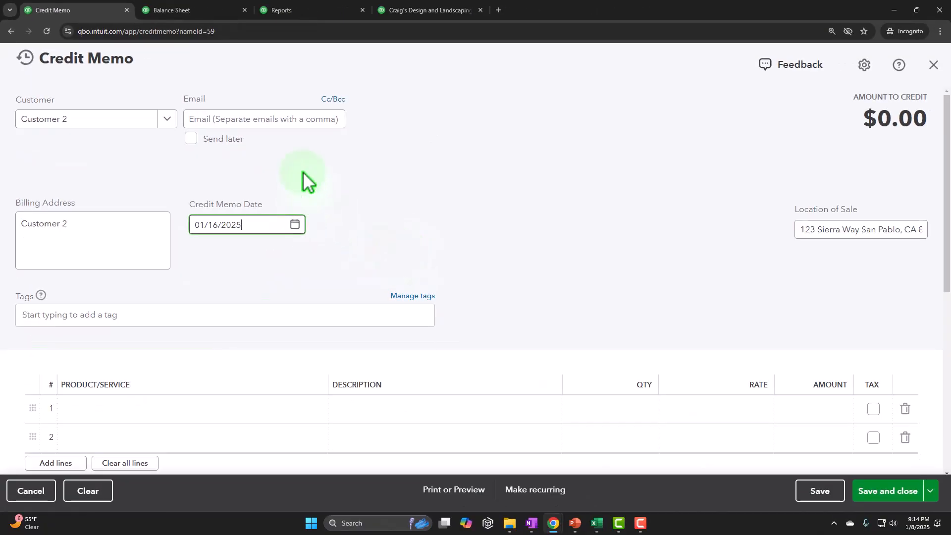
# Step: Add the Inventory 1 product to the credit memo's first line with quantity 1 at a rate of 155
pyautogui.click(165, 415)
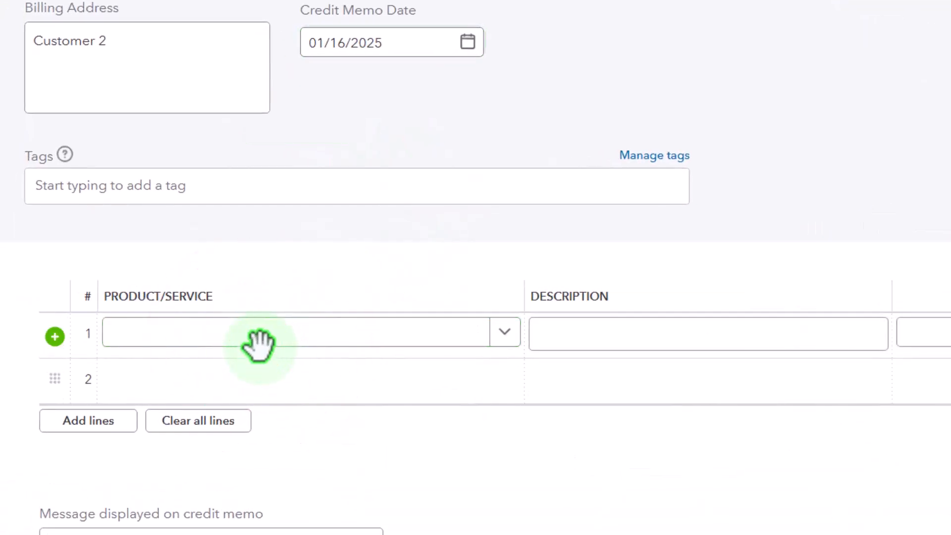
pyautogui.click(251, 343)
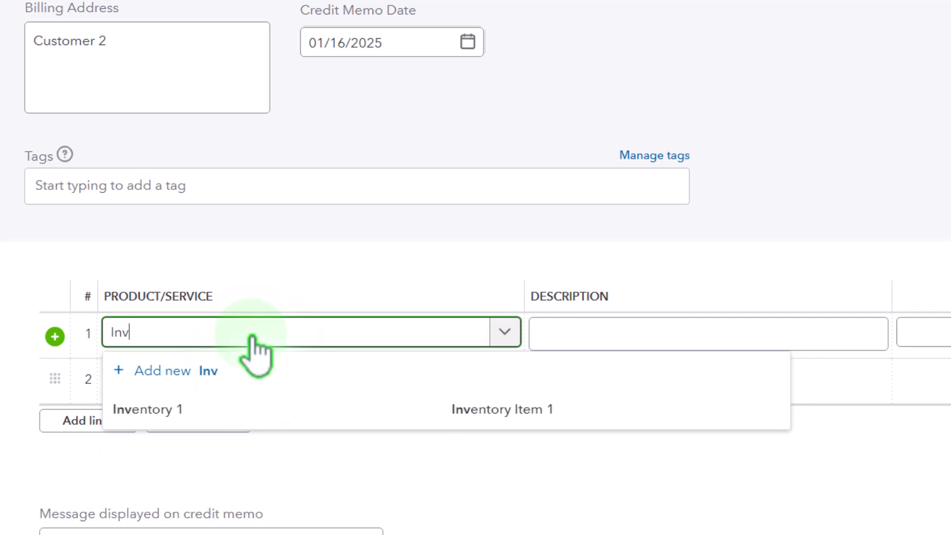
pyautogui.press('Down')
pyautogui.press('Down')
pyautogui.press('Tab')
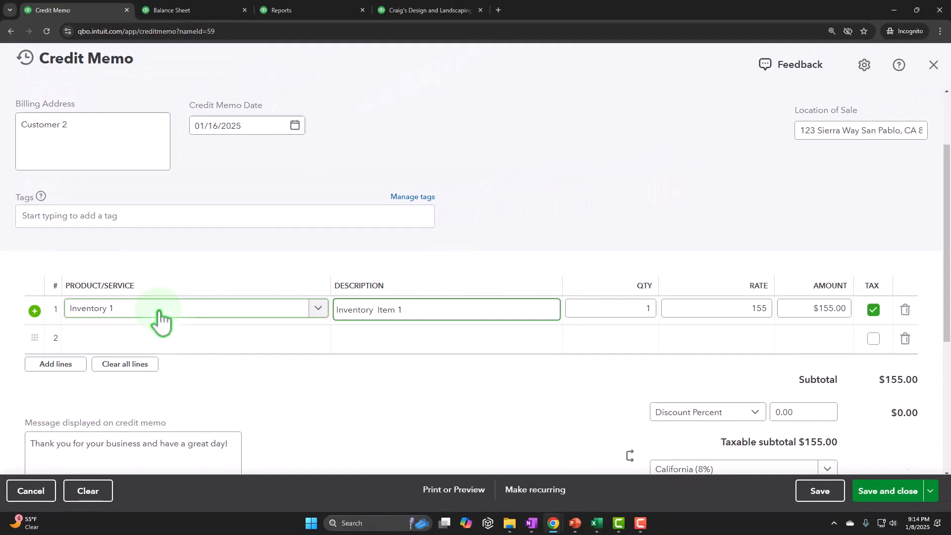
pyautogui.press('Tab')
pyautogui.press('Tab')
pyautogui.scroll(-2, 242, 281)
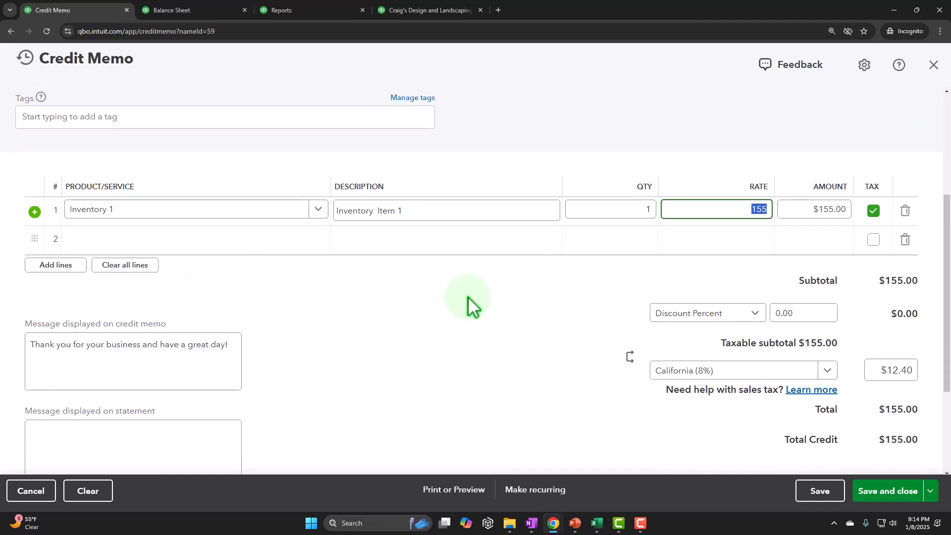
pyautogui.click(541, 329)
pyautogui.click(544, 333)
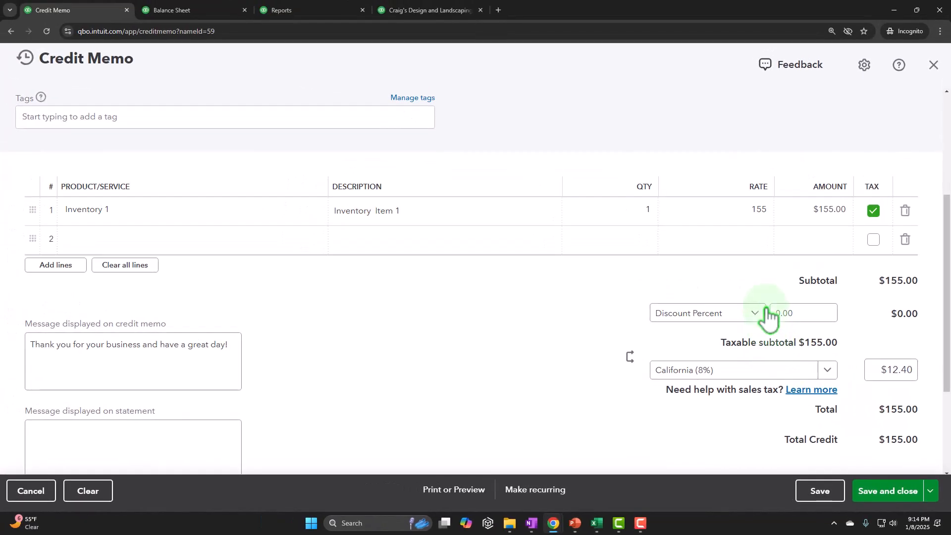
# Step: Add a new service item named Sales Returns & Allowances on the credit memo's second line
pyautogui.click(182, 246)
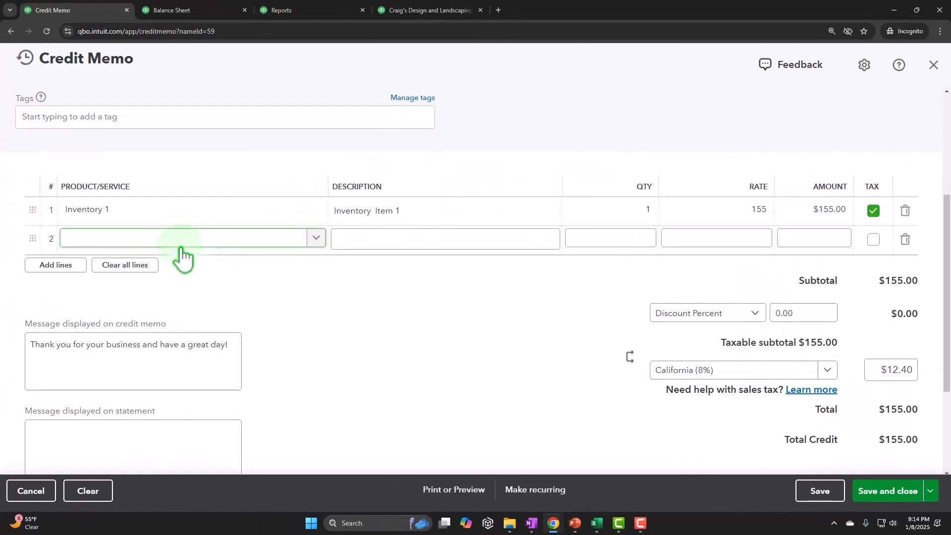
pyautogui.click(149, 219)
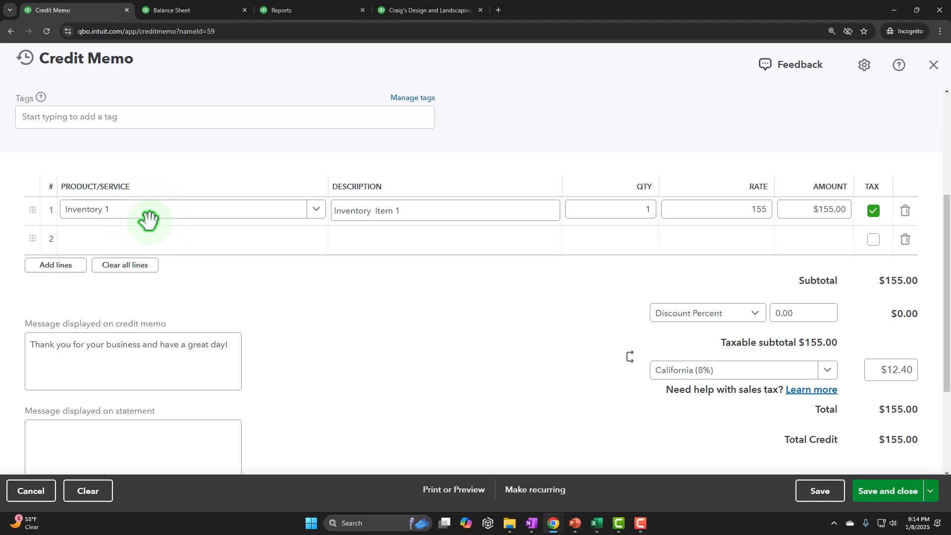
pyautogui.click(139, 239)
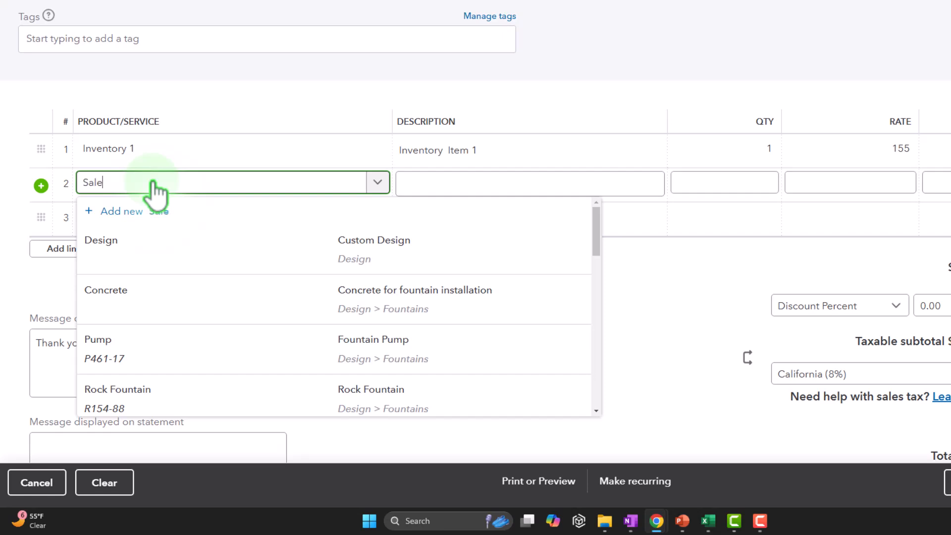
pyautogui.write('Sales Returns & Allowances')
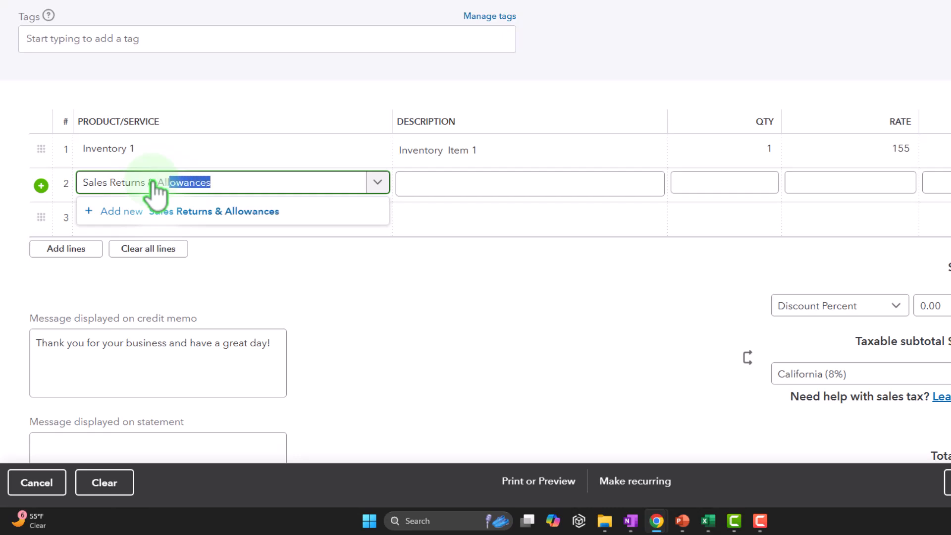
pyautogui.click(158, 217)
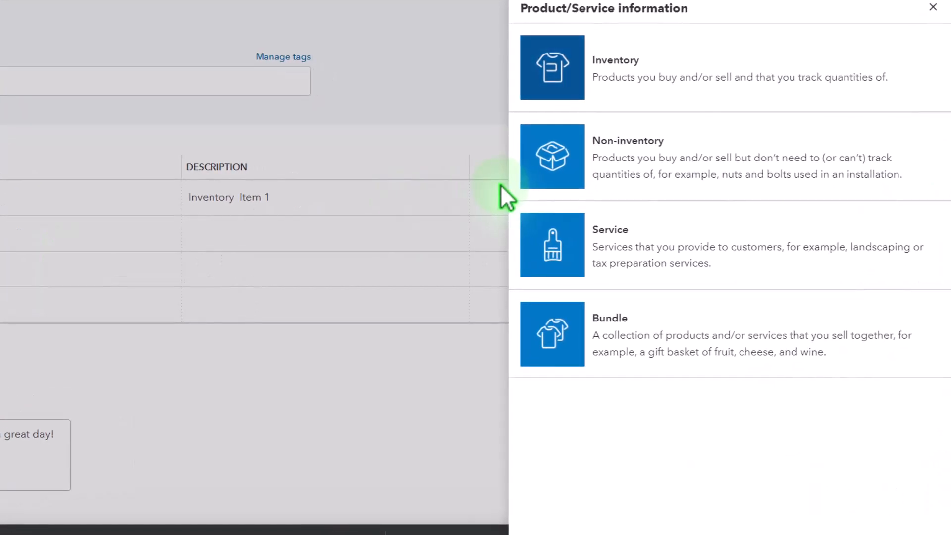
pyautogui.click(646, 262)
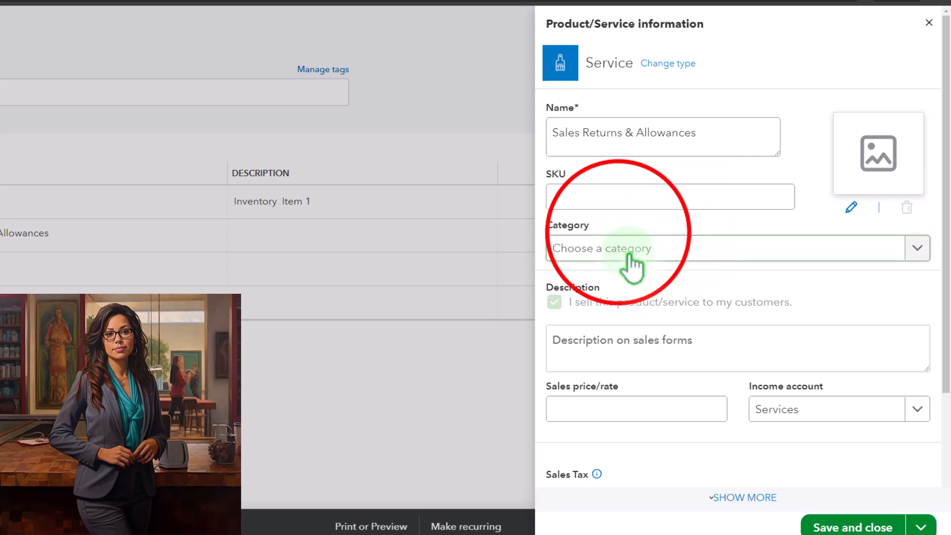
# Step: Enter Sales Returns & Allowances as the new service item's sales description, leaving its sales price without an amount
pyautogui.scroll(-2, 633, 263)
pyautogui.click(618, 234)
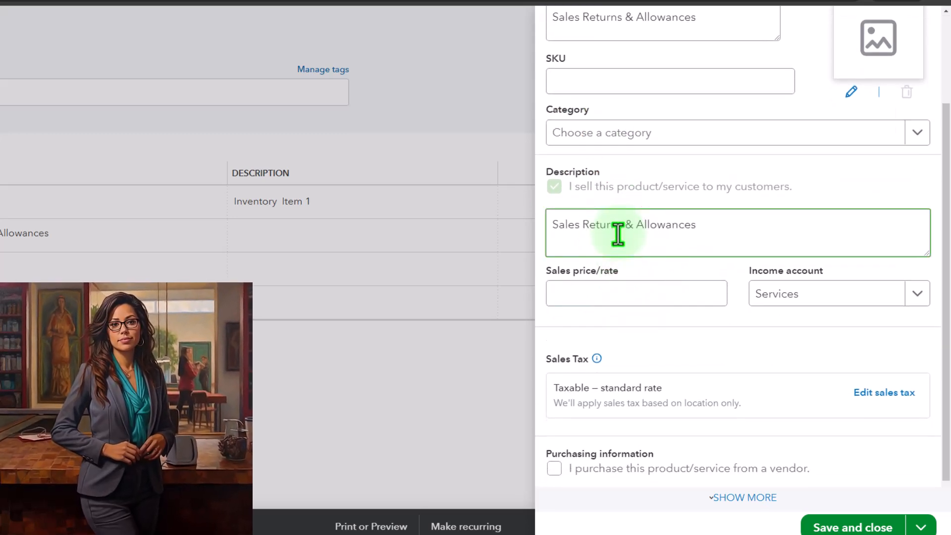
pyautogui.scroll(-1, 633, 248)
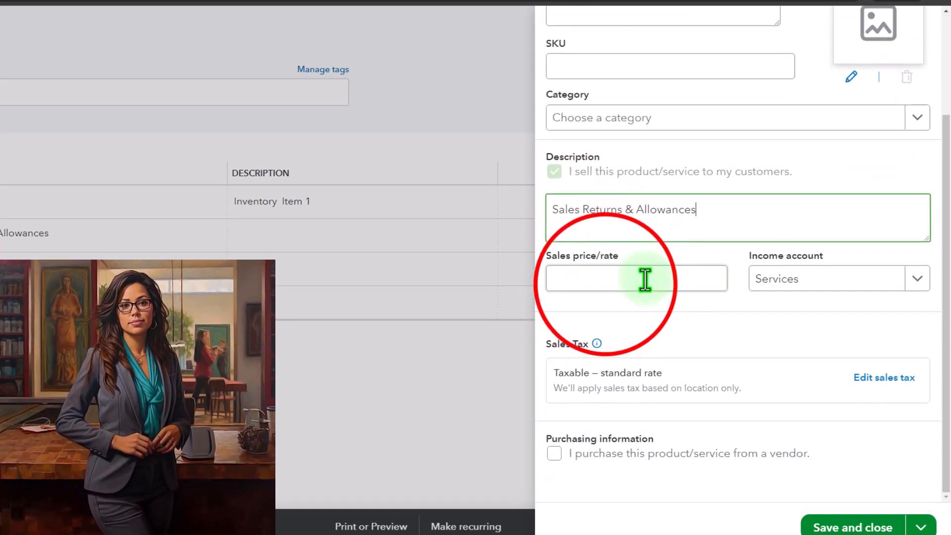
pyautogui.click(606, 283)
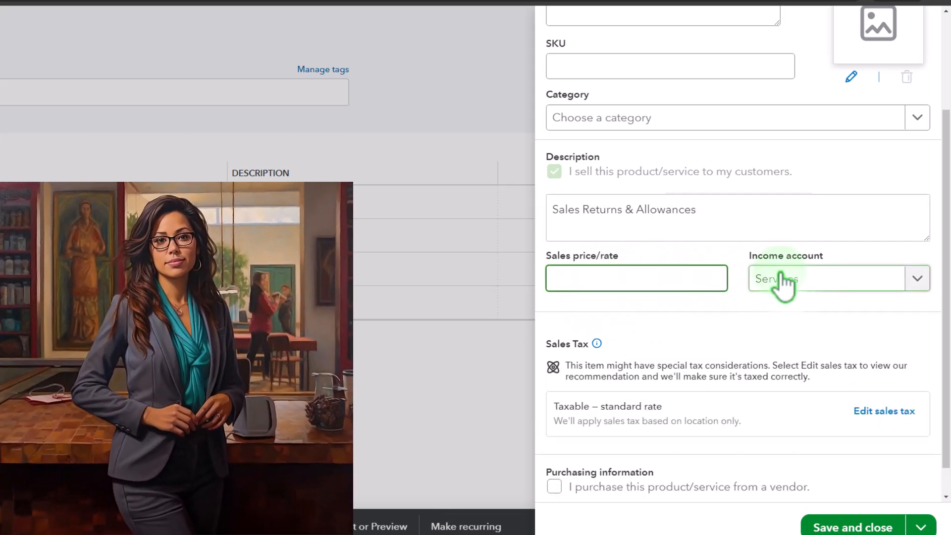
# Step: Start a new income account for the service item and name it Sales Returns & Allowances
pyautogui.click(917, 280)
pyautogui.scroll(15, 845, 359)
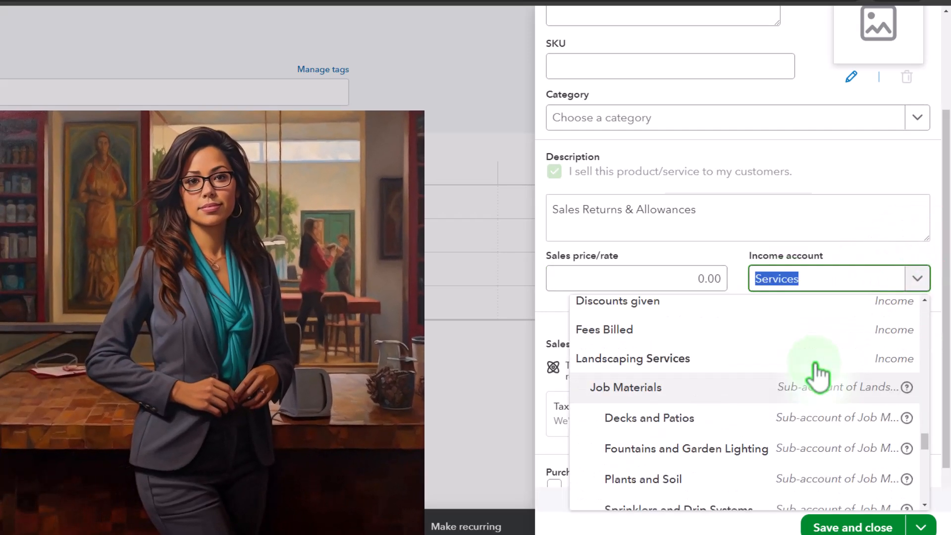
pyautogui.scroll(3, 814, 361)
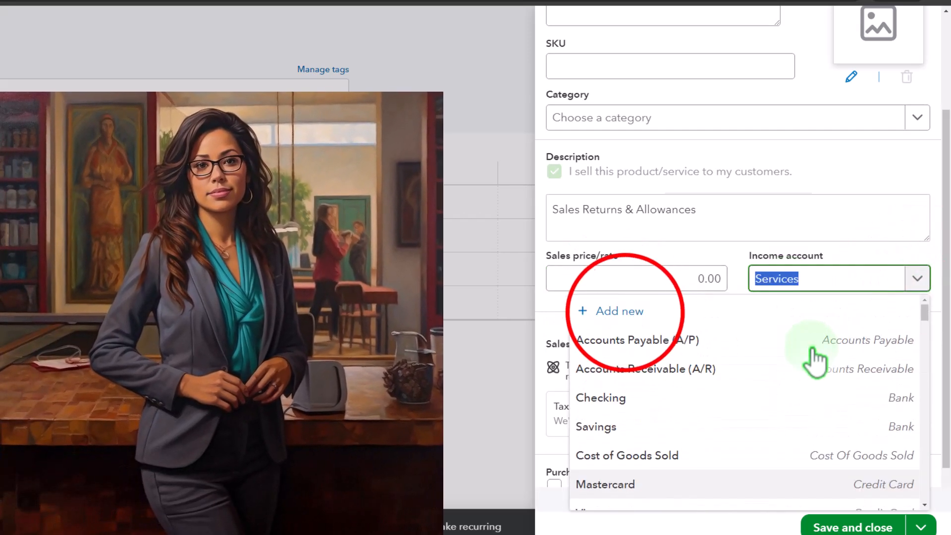
pyautogui.click(626, 312)
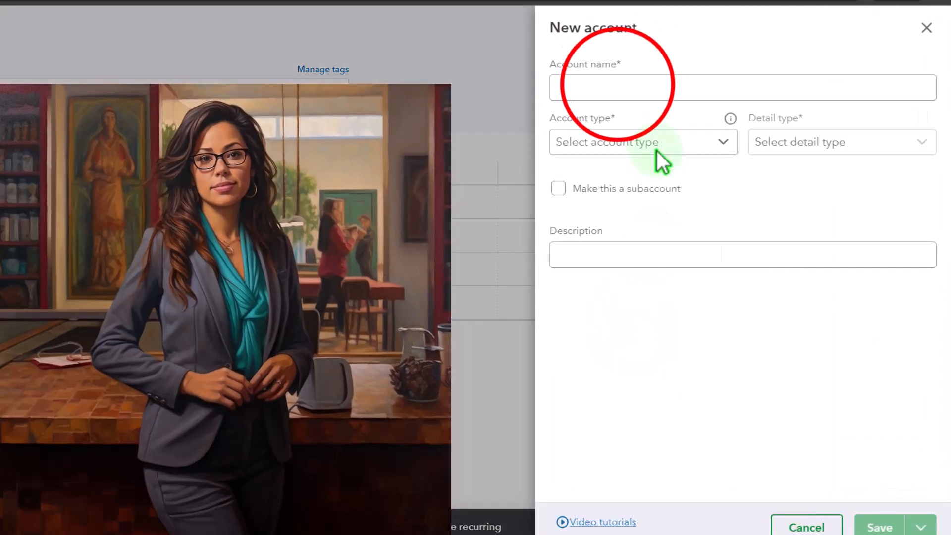
pyautogui.click(617, 86)
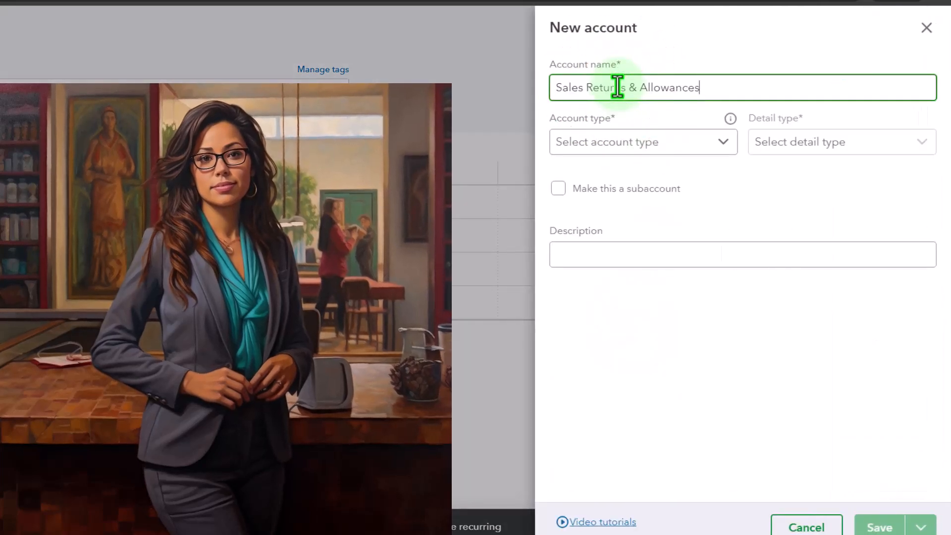
# Step: Set the new account's type to Other Income and detail type to Other Miscellaneous Income, and save it as the item's income account
pyautogui.click(723, 142)
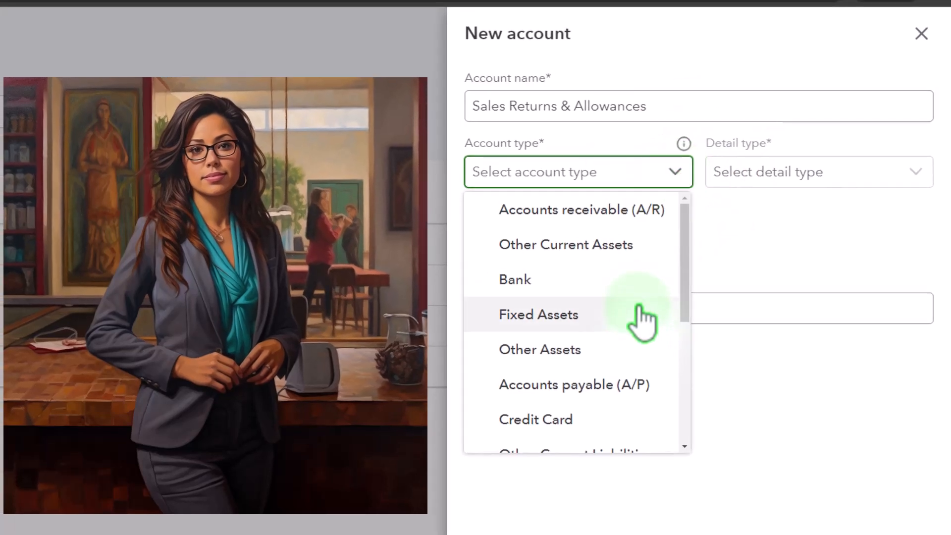
pyautogui.scroll(-5, 636, 276)
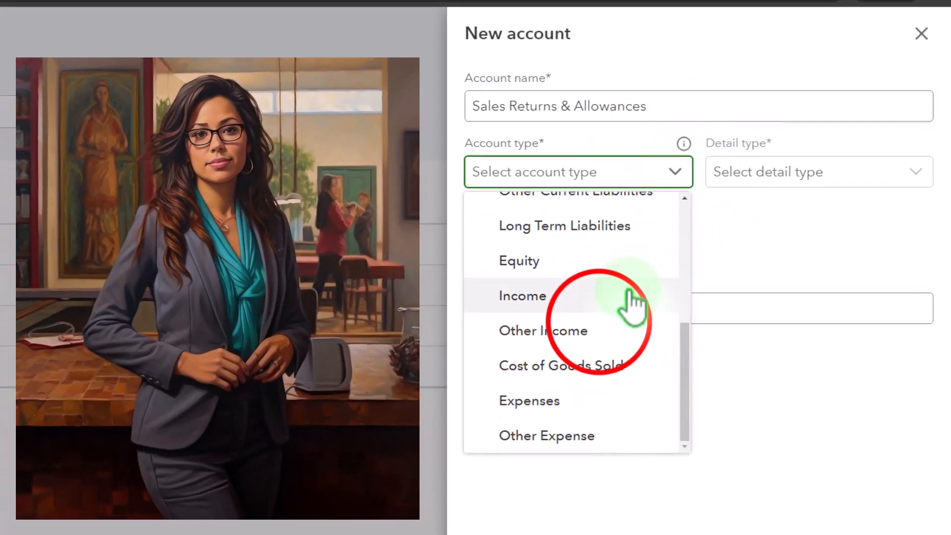
pyautogui.click(601, 330)
pyautogui.click(790, 179)
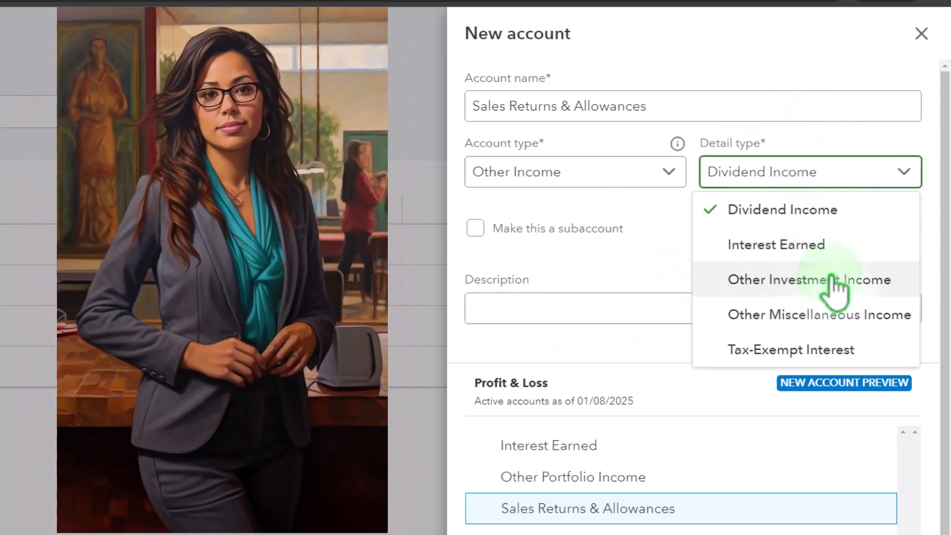
pyautogui.click(839, 315)
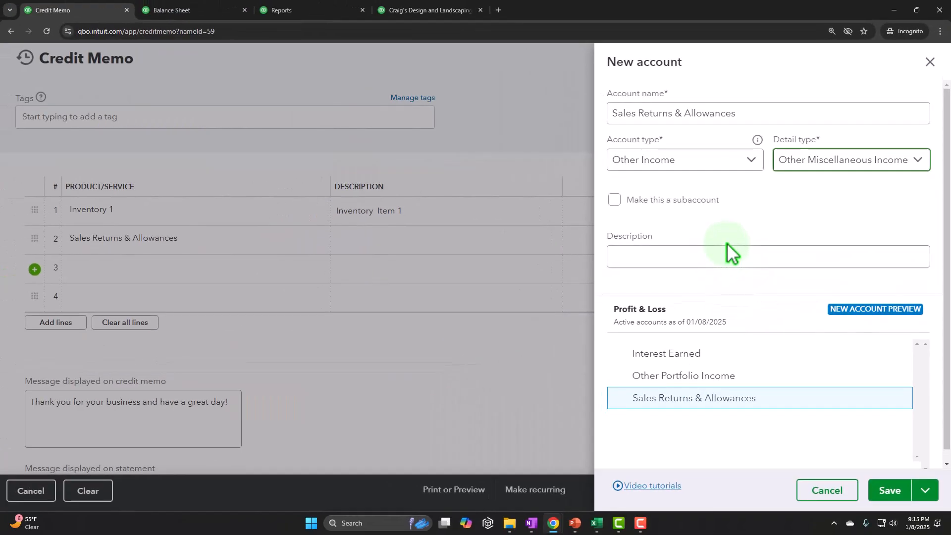
pyautogui.click(653, 288)
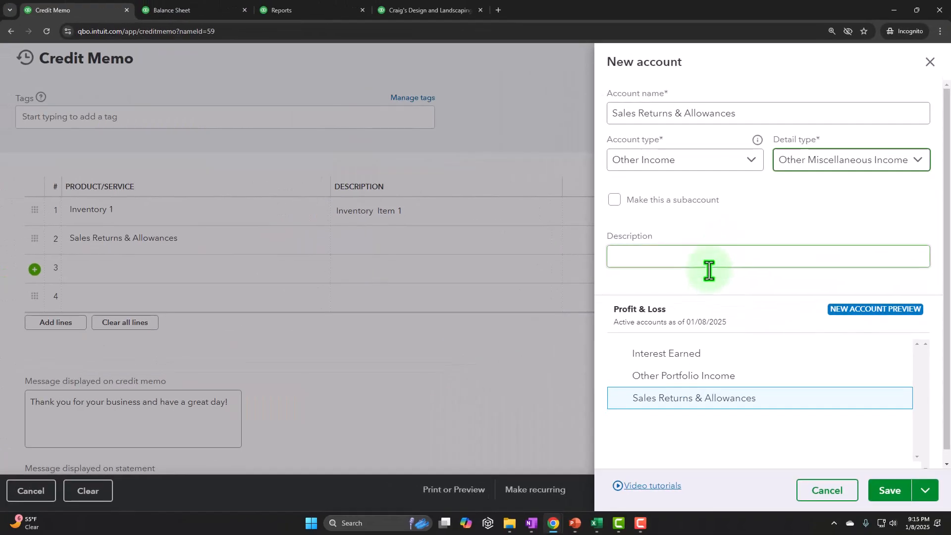
pyautogui.click(890, 490)
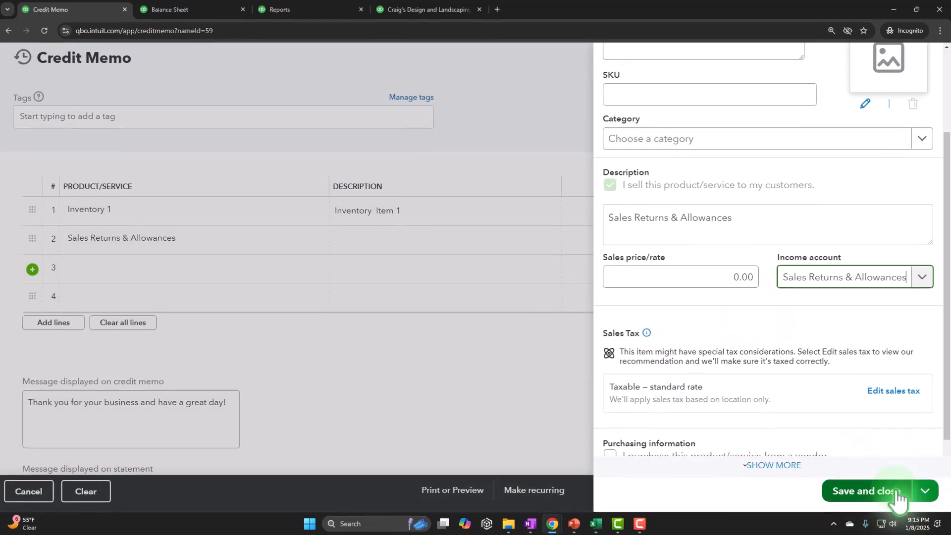
# Step: Set the Sales Returns & Allowances item's sales tax to Nontaxable, and save the item
pyautogui.scroll(1, 756, 321)
pyautogui.click(901, 400)
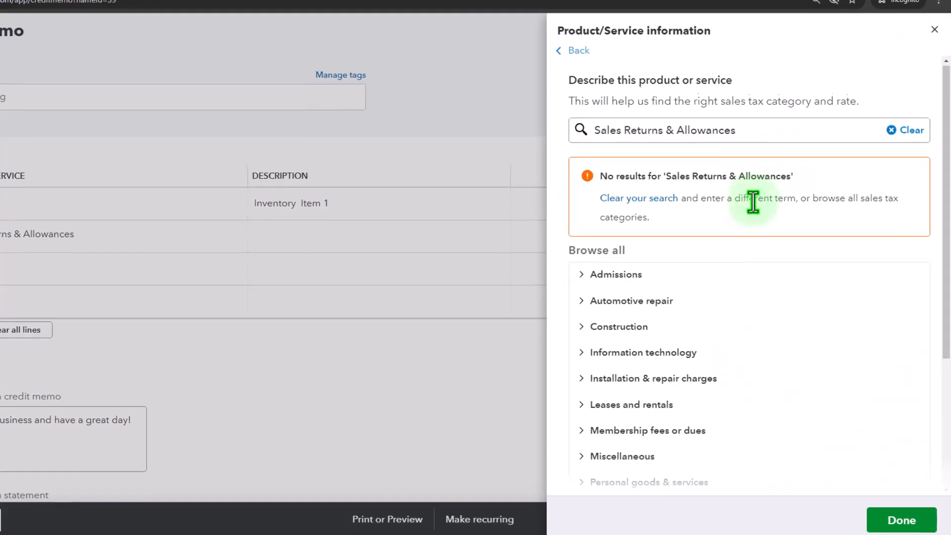
pyautogui.scroll(-3, 756, 188)
pyautogui.scroll(-3, 739, 253)
pyautogui.click(587, 406)
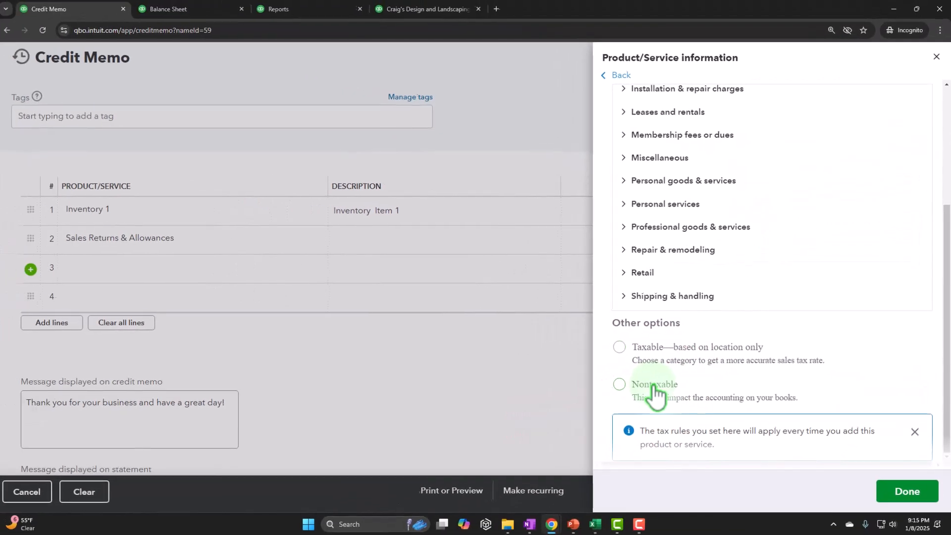
pyautogui.click(917, 491)
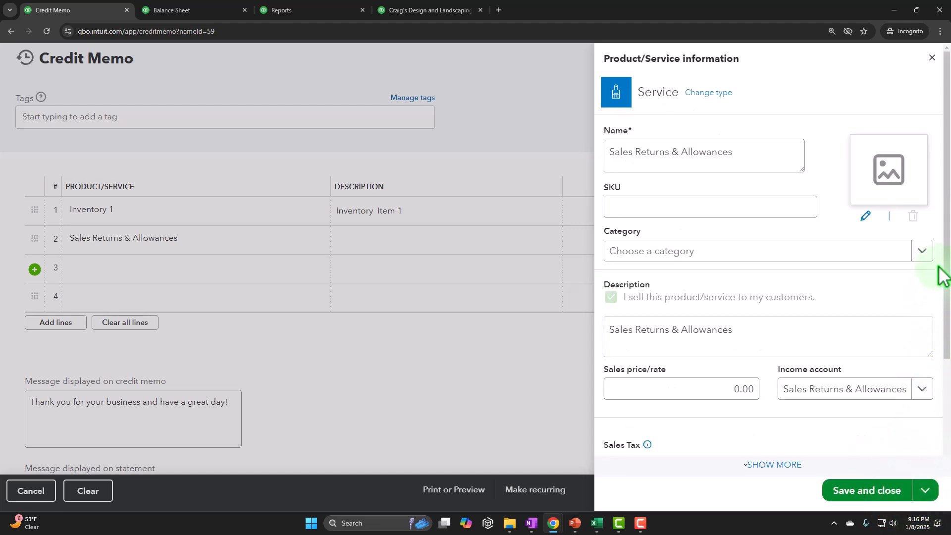
pyautogui.click(880, 492)
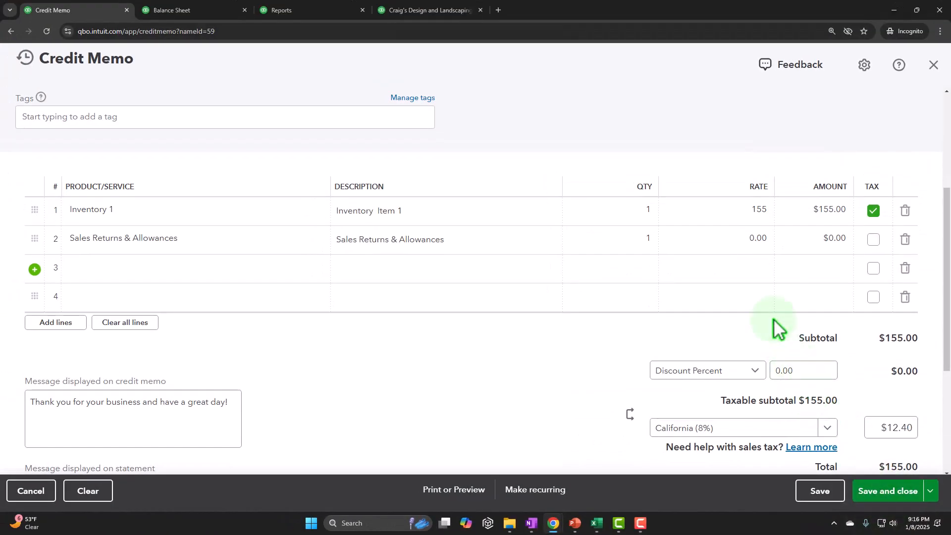
# Step: Set the rate of the credit memo's Sales Returns & Allowances line to 155
pyautogui.click(752, 294)
pyautogui.click(739, 241)
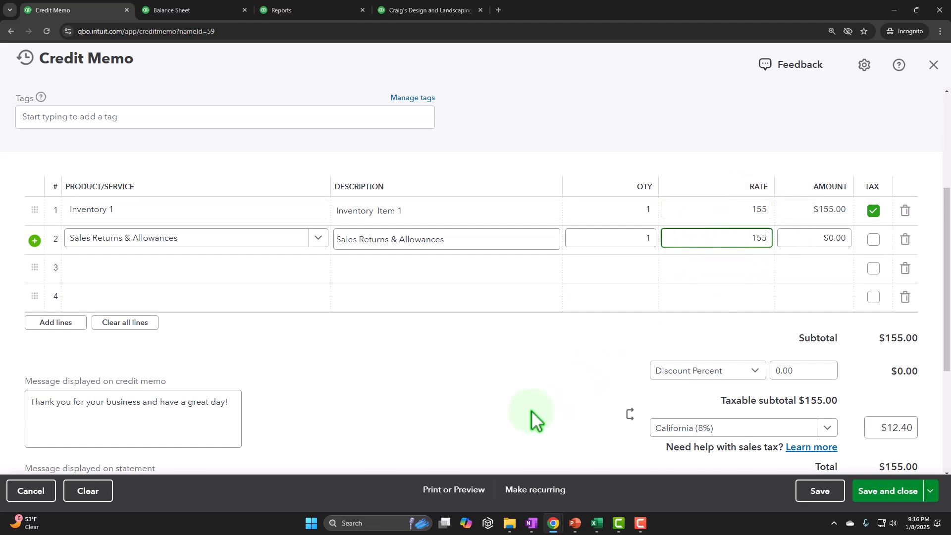
pyautogui.press('Tab')
pyautogui.scroll(-1, 532, 419)
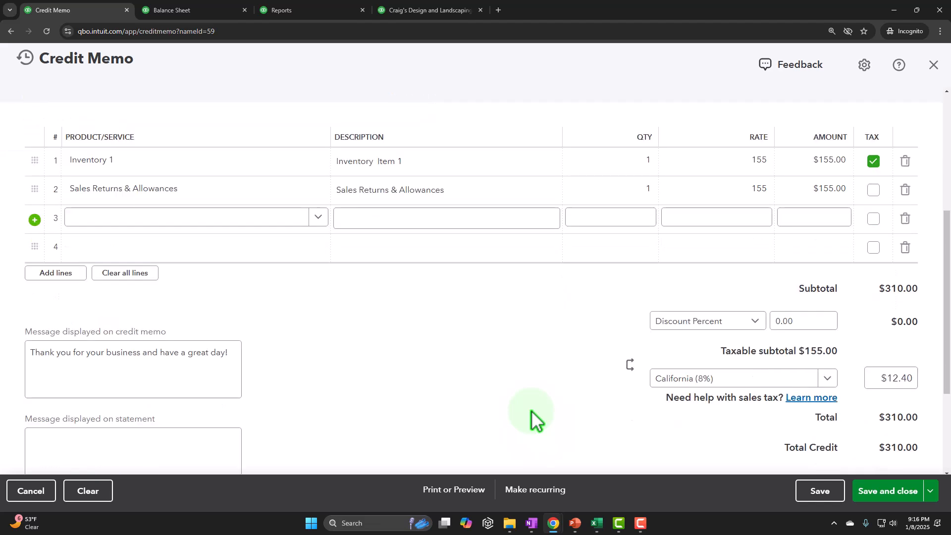
# Step: Set the rate of the credit memo's Inventory 1 line to 0
pyautogui.scroll(1, 545, 382)
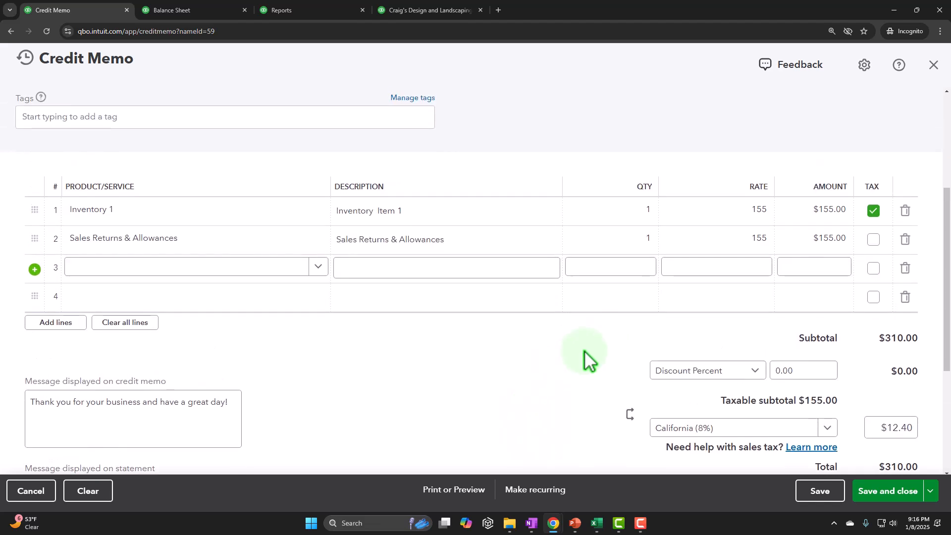
pyautogui.click(742, 211)
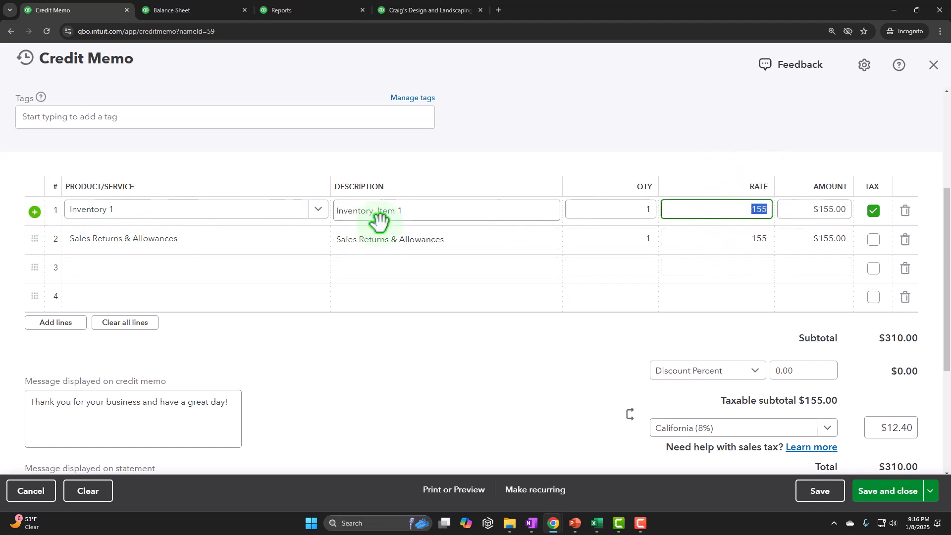
pyautogui.click(386, 239)
pyautogui.scroll(-1, 424, 322)
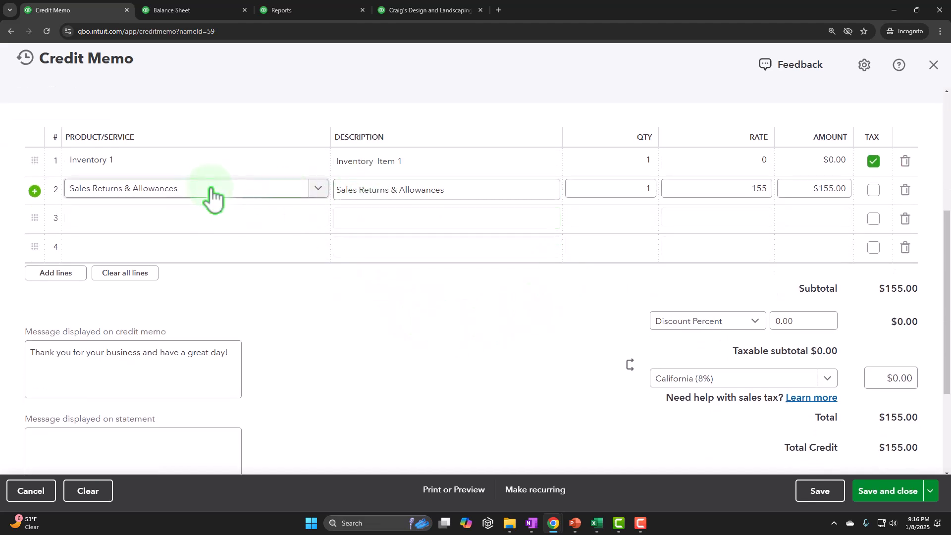
# Step: Mark the Sales Returns & Allowances line as taxable, and save and close the credit memo
pyautogui.click(872, 190)
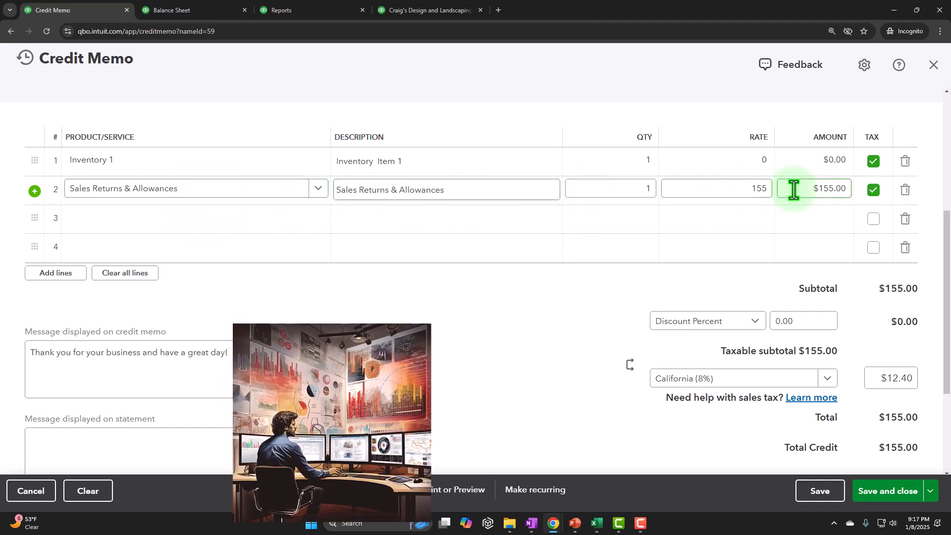
pyautogui.click(745, 167)
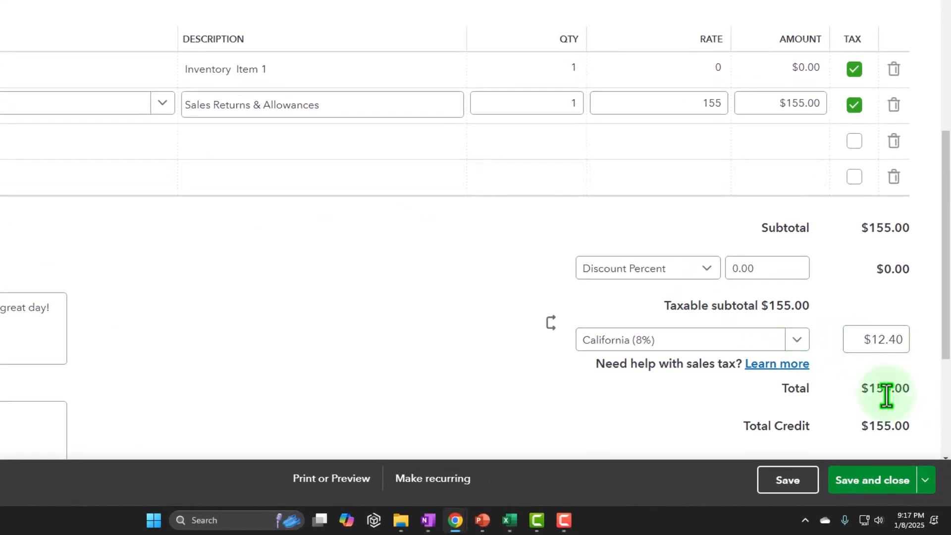
pyautogui.click(872, 476)
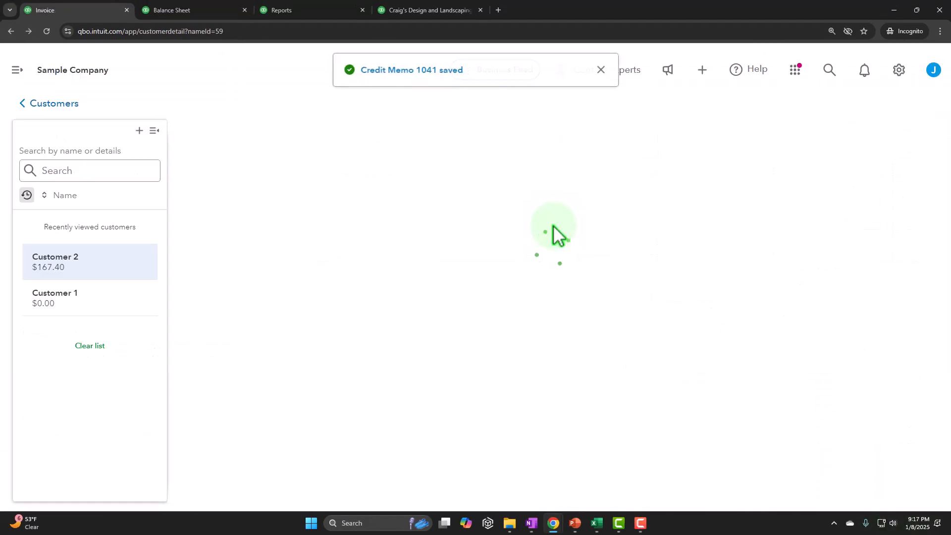
# Step: Reopen Customer 2's 1/16/25 credit memo, examine its line items, sales tax and totals, and save and close it
pyautogui.scroll(-3, 518, 243)
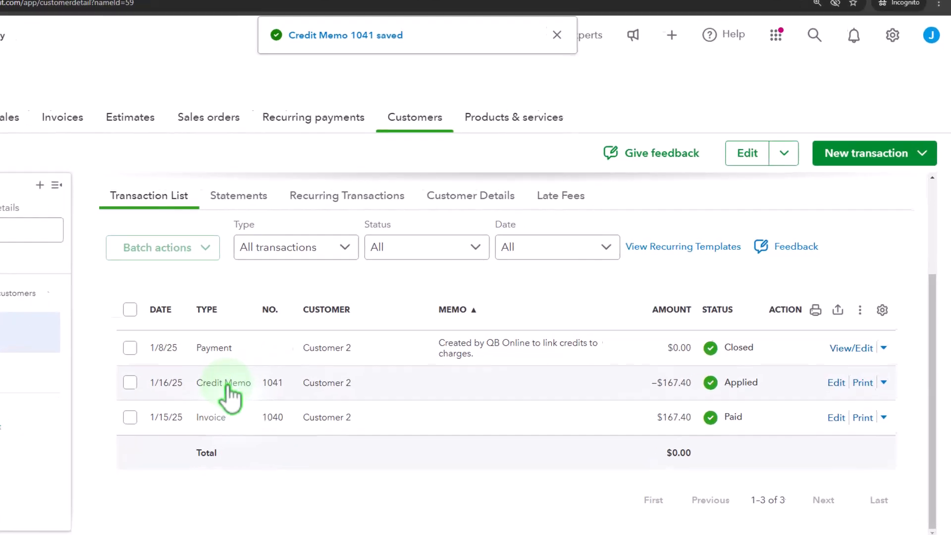
pyautogui.click(820, 398)
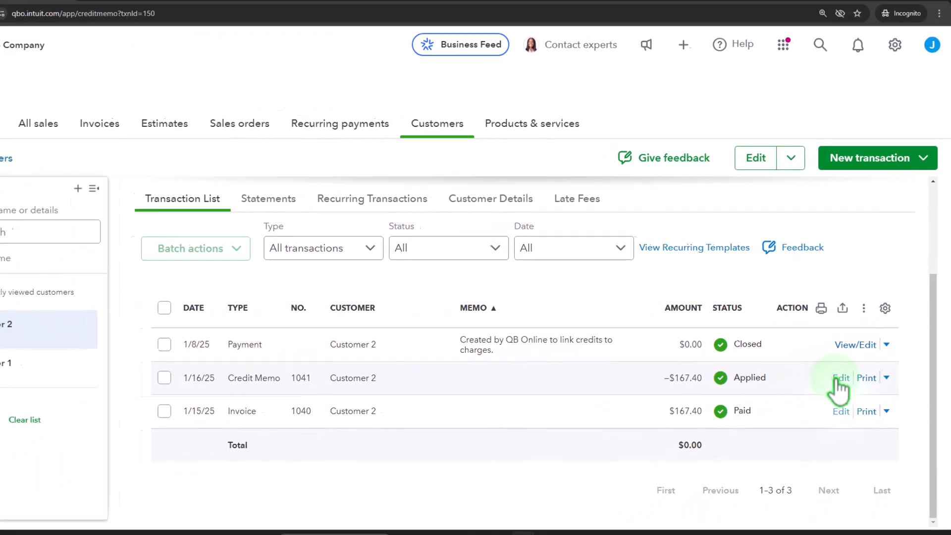
pyautogui.scroll(-5, 509, 221)
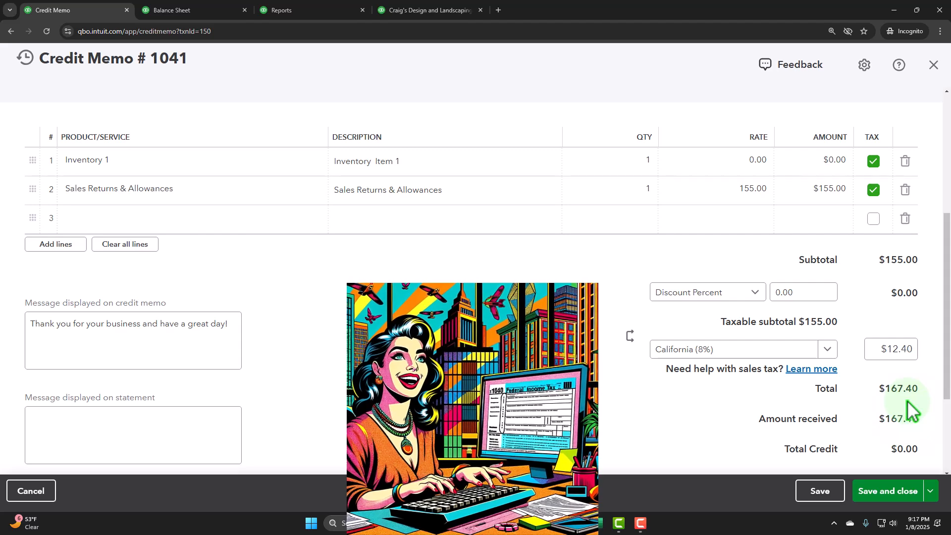
pyautogui.click(345, 195)
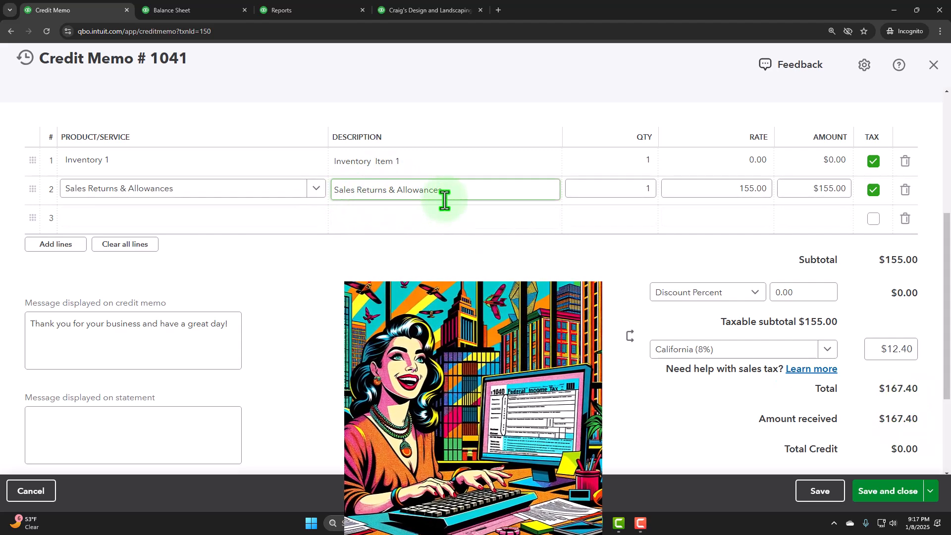
pyautogui.click(874, 293)
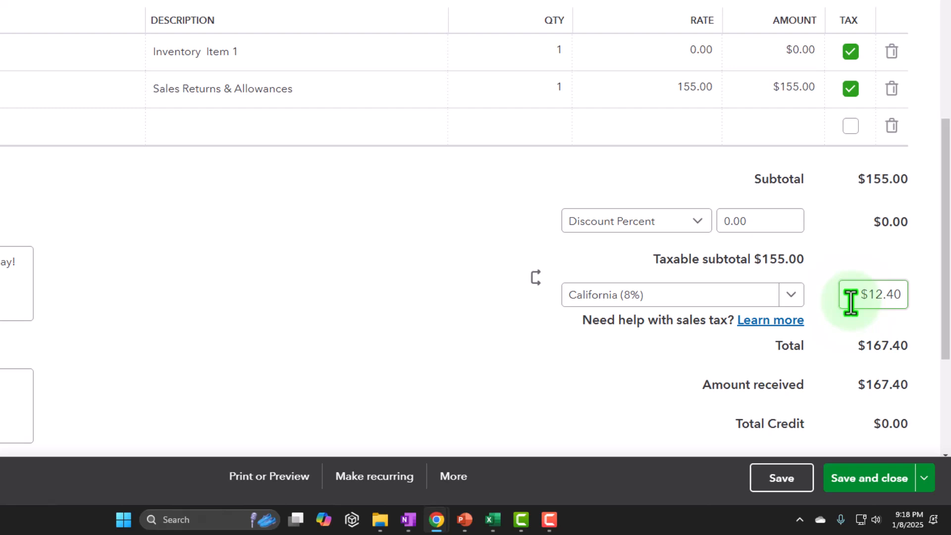
pyautogui.click(407, 60)
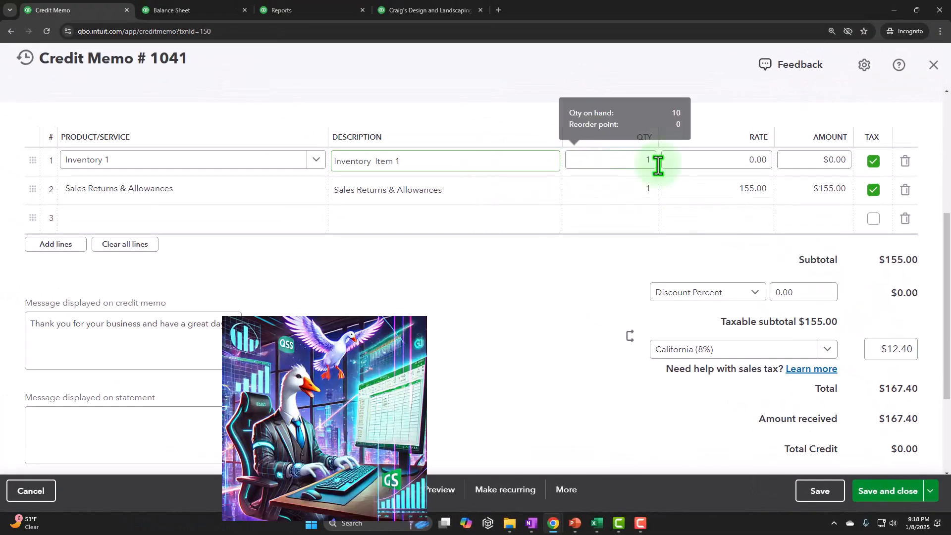
pyautogui.click(768, 165)
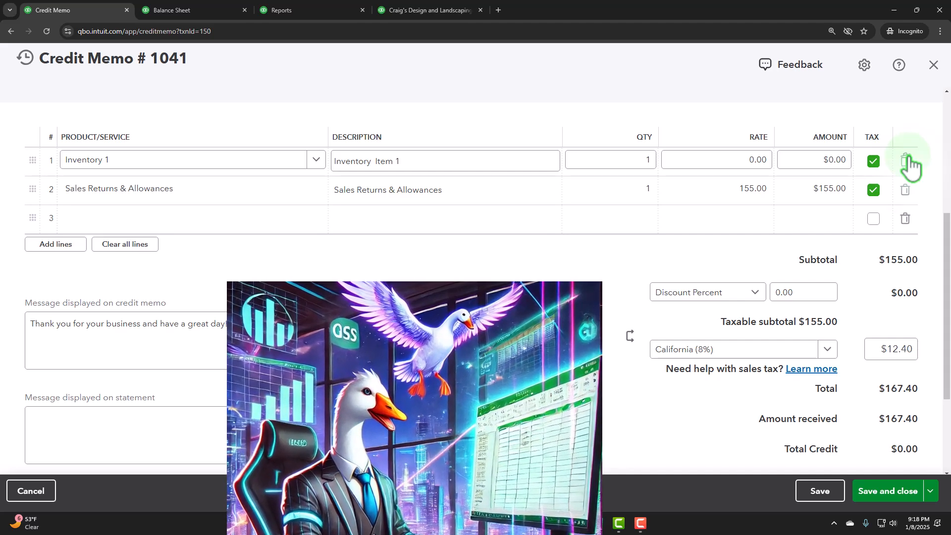
pyautogui.click(486, 187)
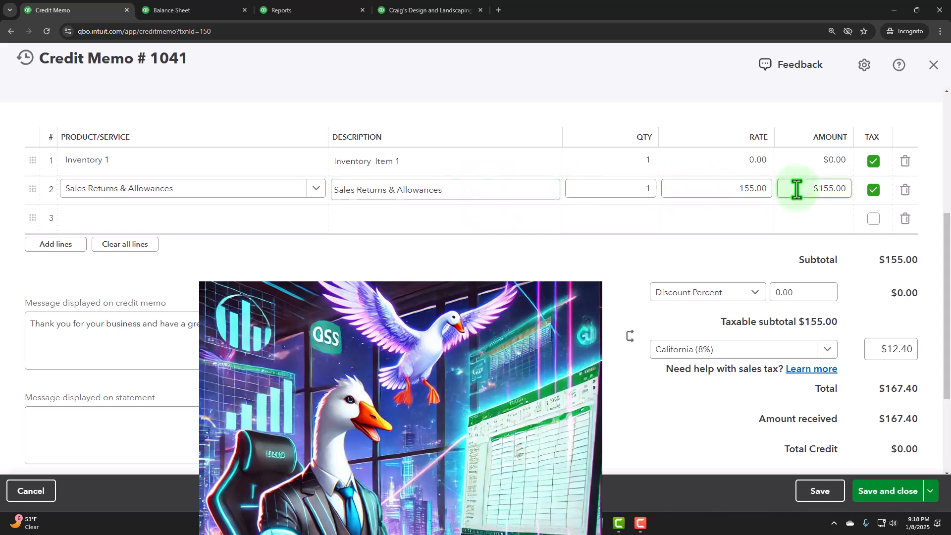
pyautogui.click(904, 491)
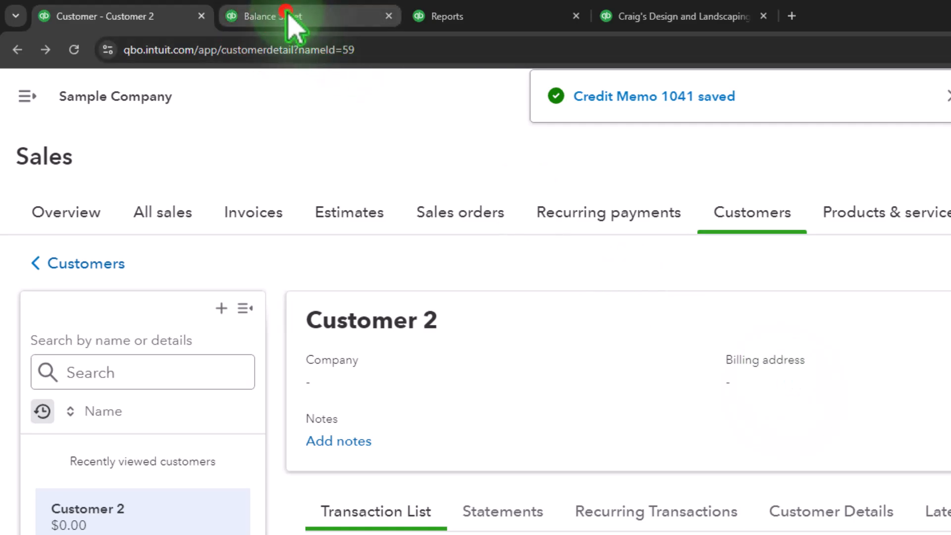
# Step: Rerun the Balance Sheet report, check the 2025 Accounts Receivable balance, and return to Customer 2's page
pyautogui.click(292, 25)
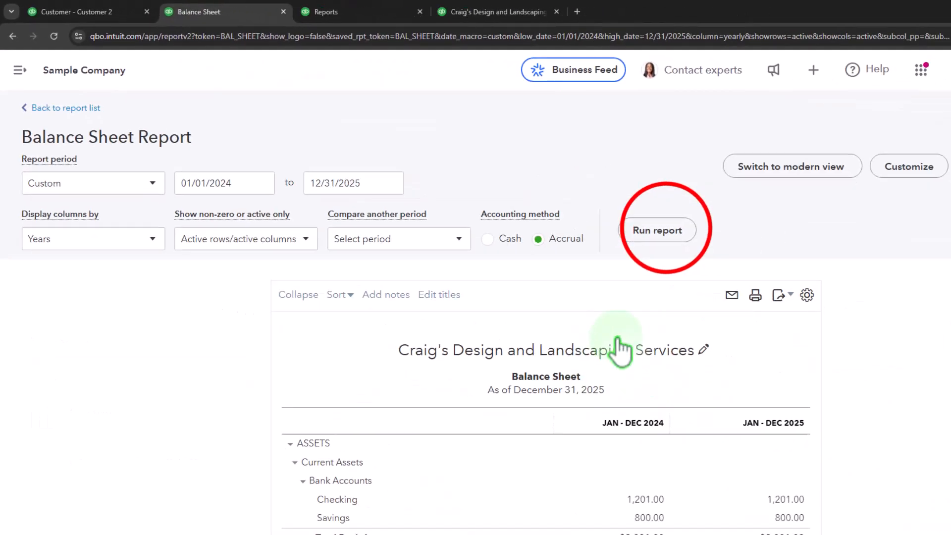
pyautogui.click(573, 204)
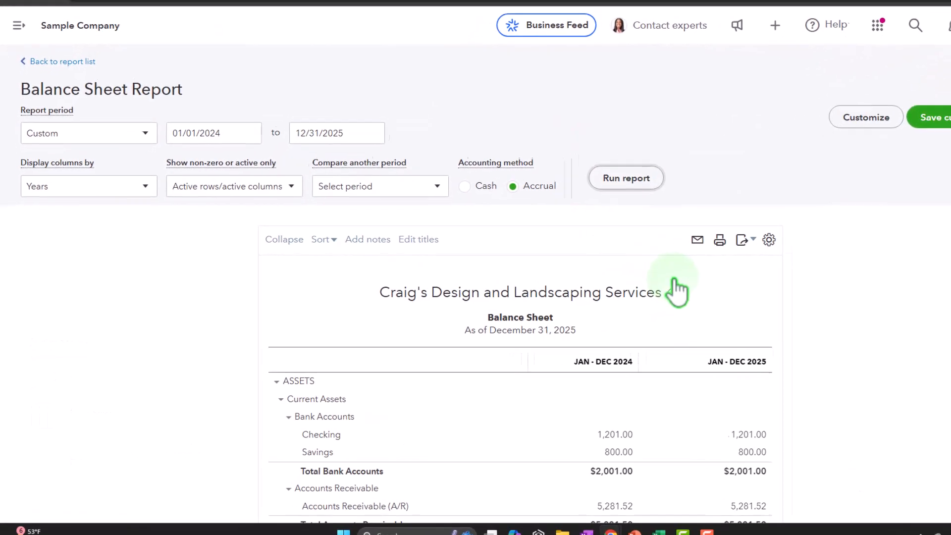
pyautogui.scroll(-3, 668, 292)
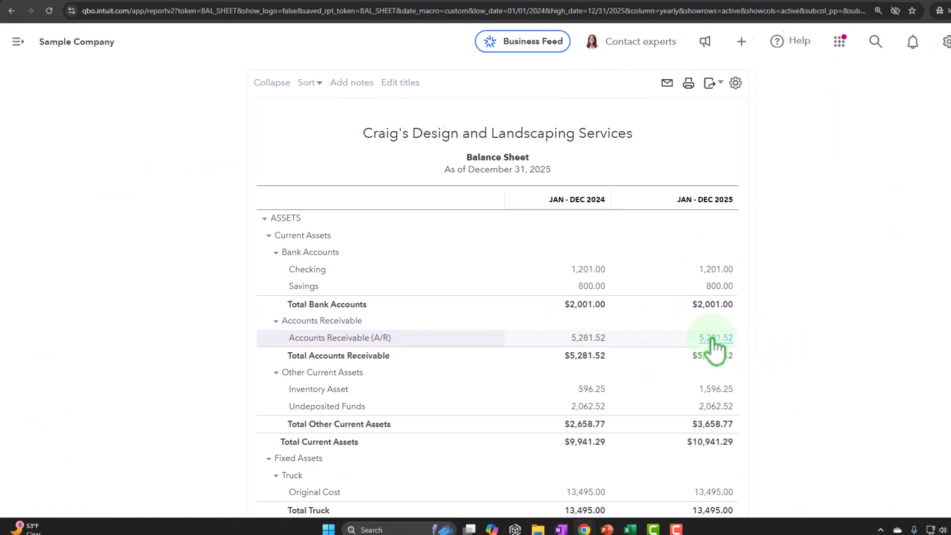
pyautogui.click(99, 12)
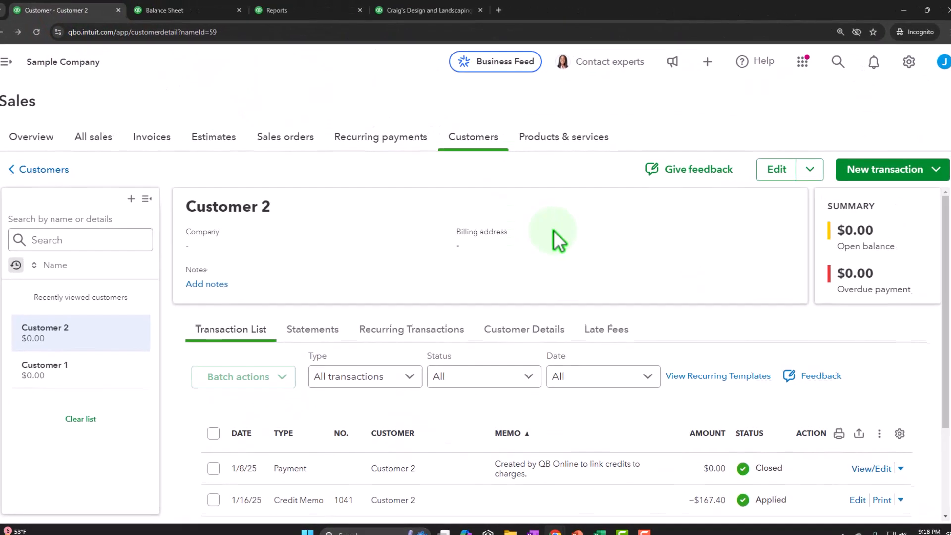
# Step: Open Customer 2's 1/16/25 credit memo, trace the payment applied to it, examine that payment's linked transactions, and close it
pyautogui.scroll(-3, 551, 228)
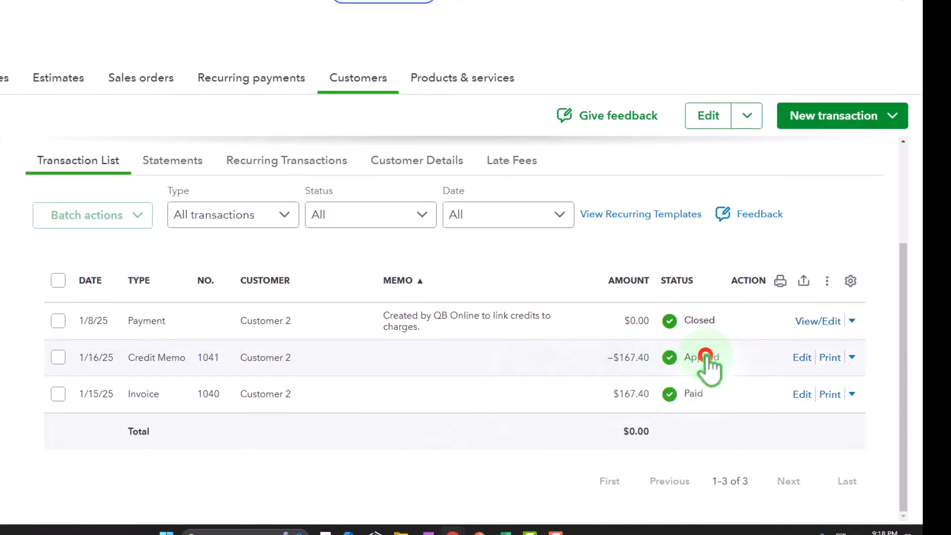
pyautogui.click(705, 355)
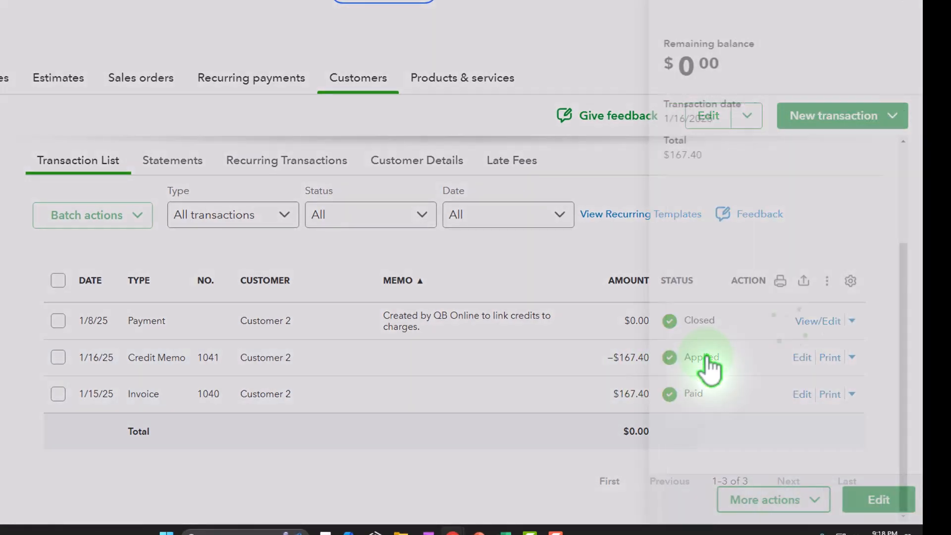
pyautogui.click(871, 501)
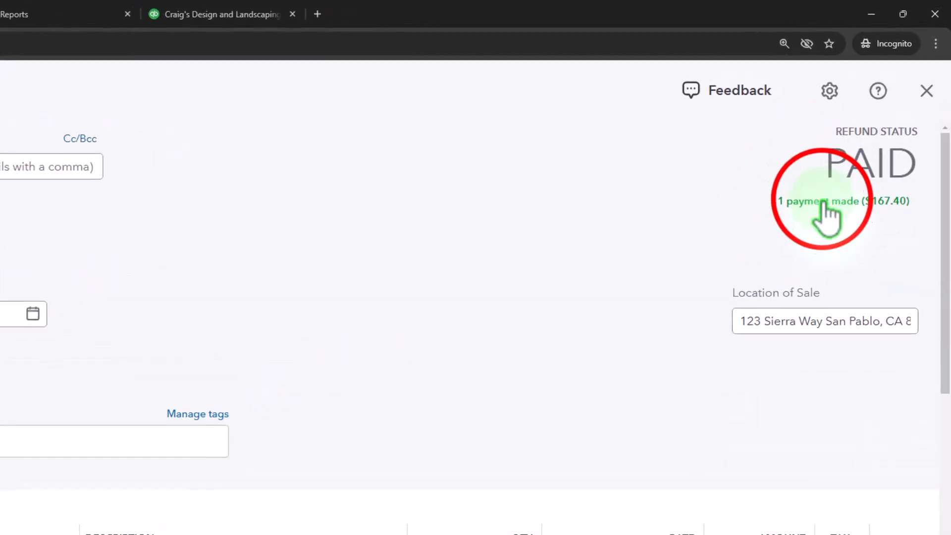
pyautogui.click(823, 202)
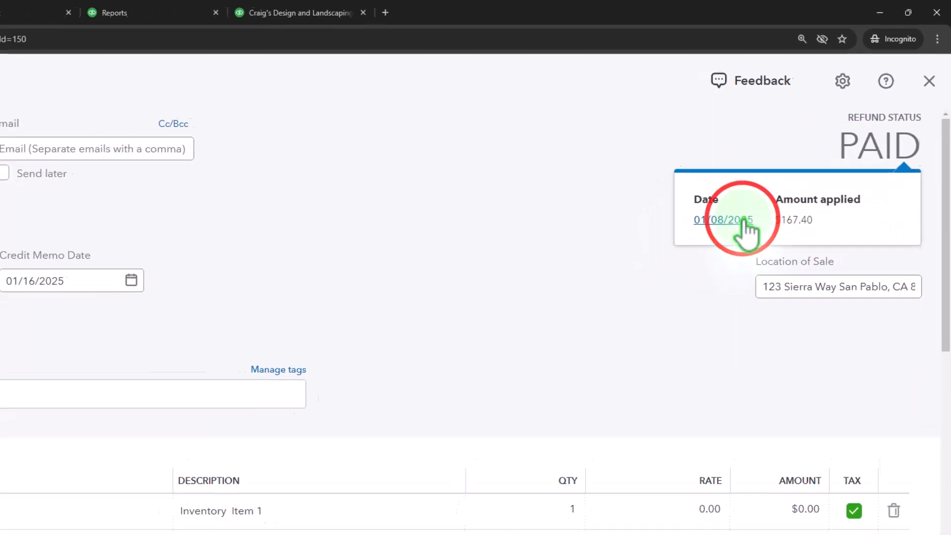
pyautogui.click(742, 221)
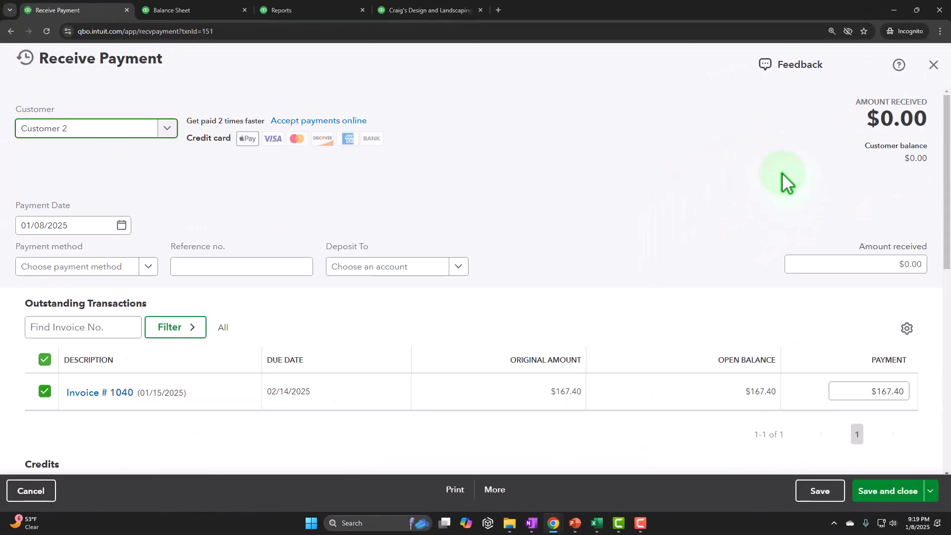
pyautogui.scroll(-4, 500, 404)
pyautogui.scroll(5, 500, 405)
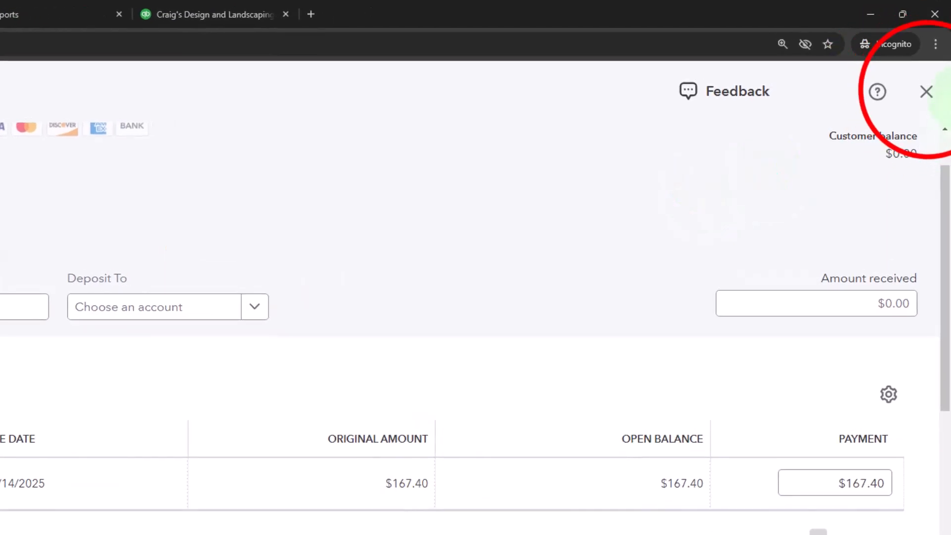
pyautogui.click(929, 100)
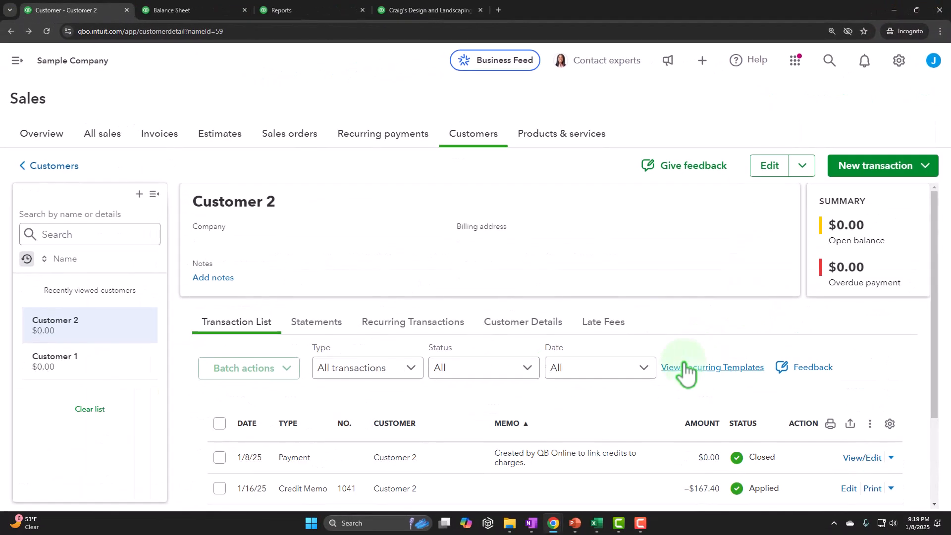
# Step: Open Customer 2's 1/15/25 invoice, view the payment applied to it, and close both the payment and the invoice
pyautogui.scroll(-2, 552, 384)
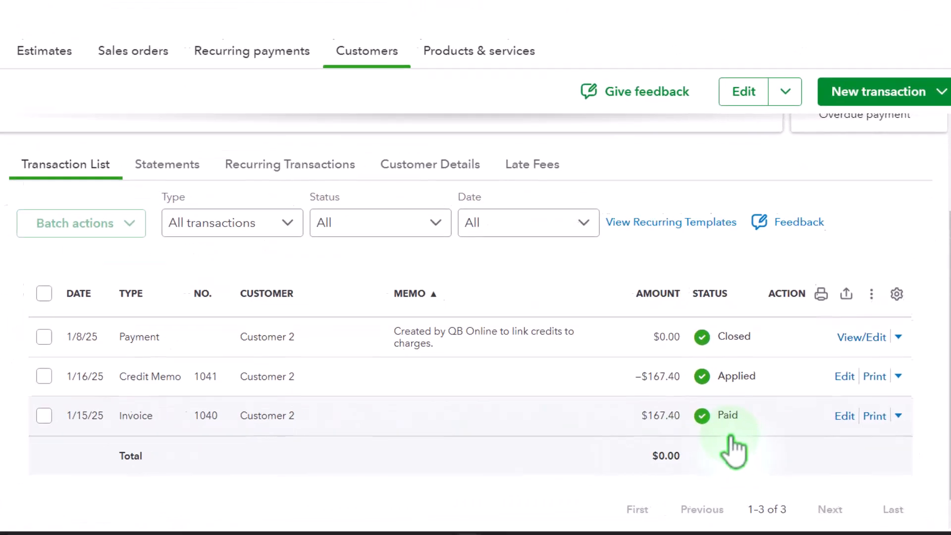
pyautogui.click(836, 406)
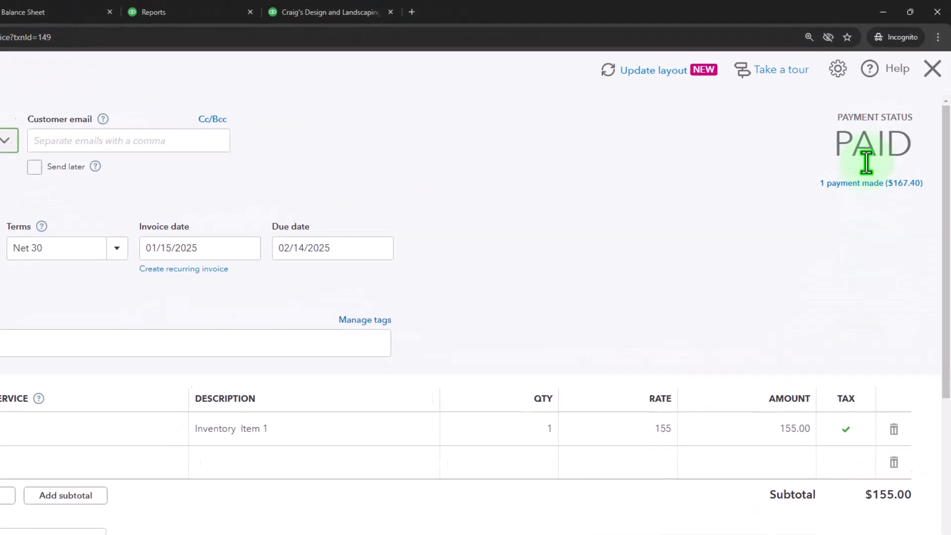
pyautogui.click(841, 200)
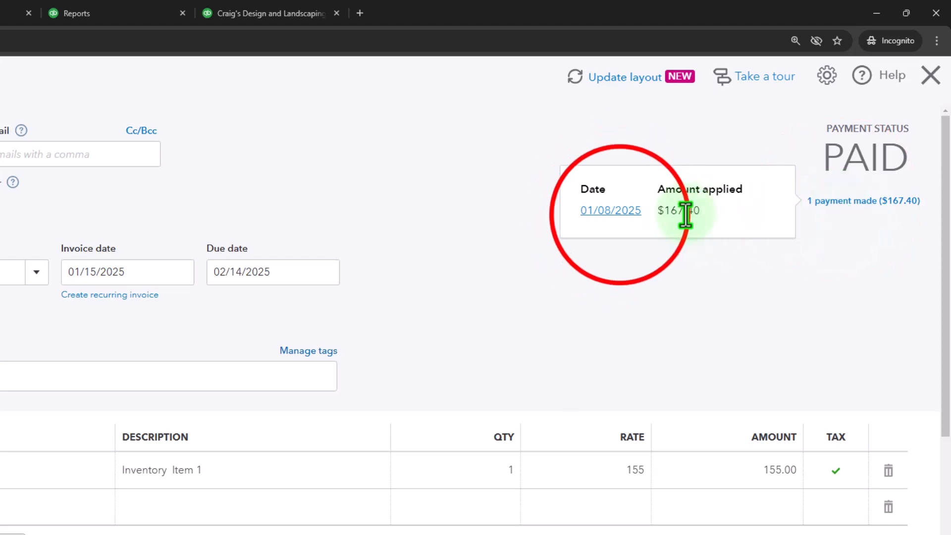
pyautogui.click(626, 211)
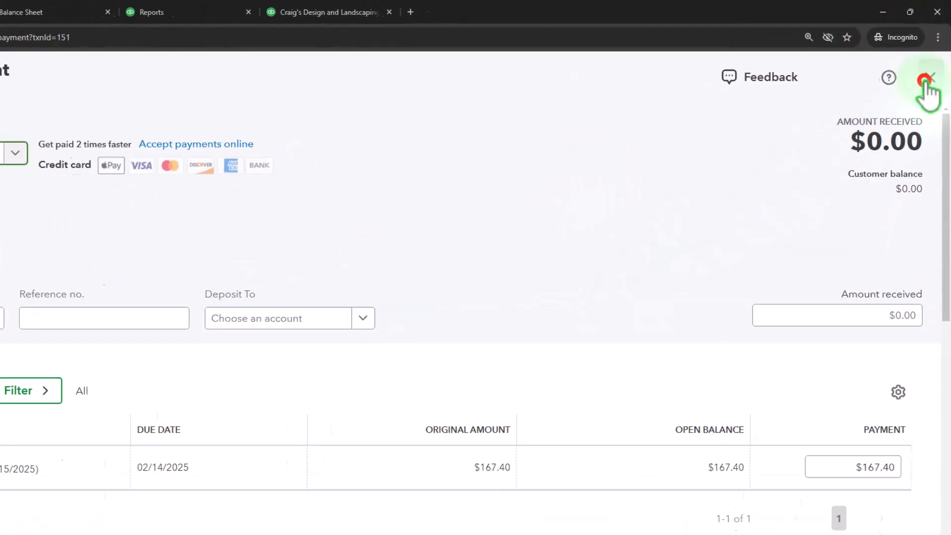
pyautogui.click(923, 84)
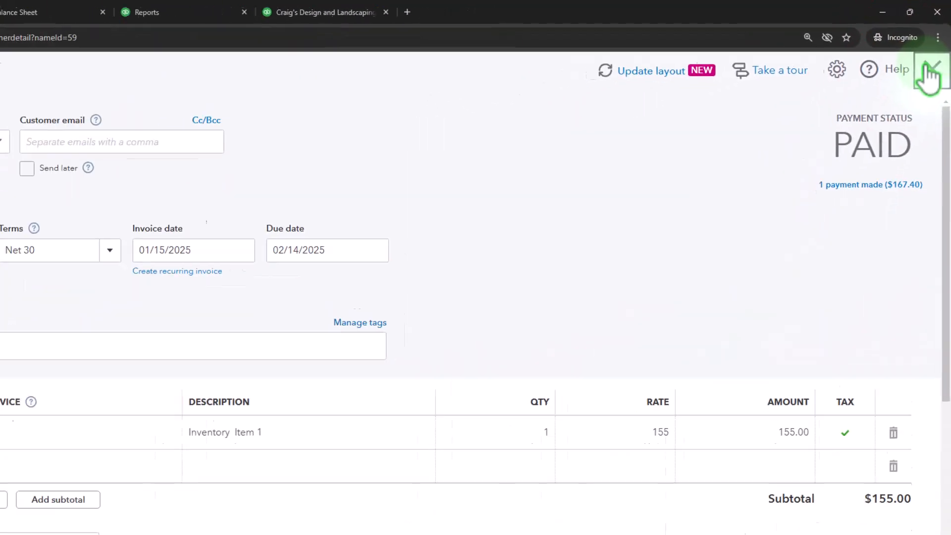
pyautogui.click(925, 72)
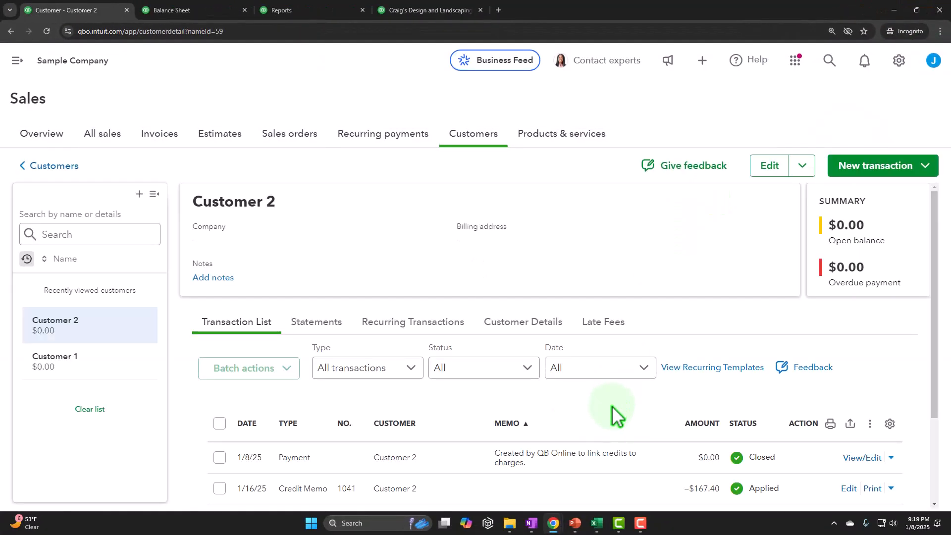
# Step: Open Customer 2's 1/8/25 payment directly, examine how it links the invoice with the credit memo, and close it
pyautogui.scroll(-3, 614, 414)
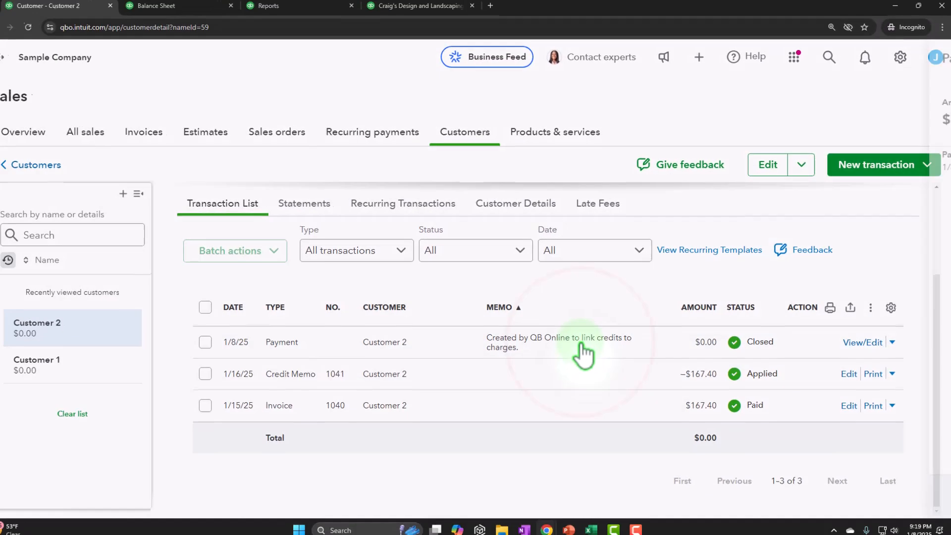
pyautogui.click(582, 347)
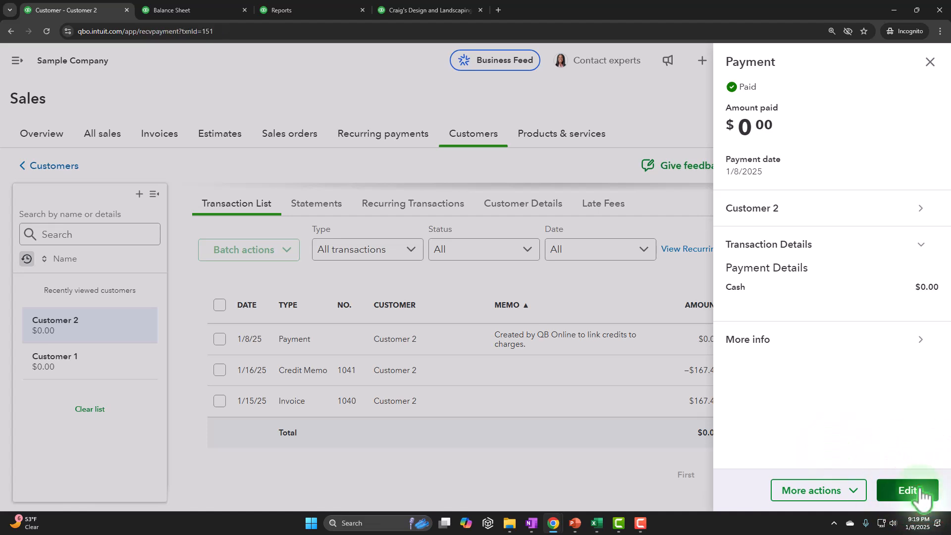
pyautogui.click(907, 490)
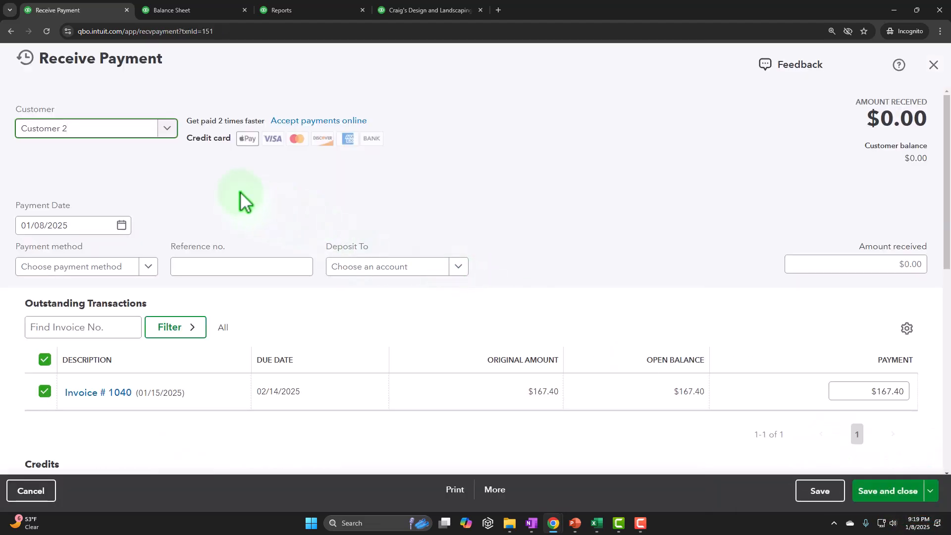
pyautogui.scroll(-1, 243, 200)
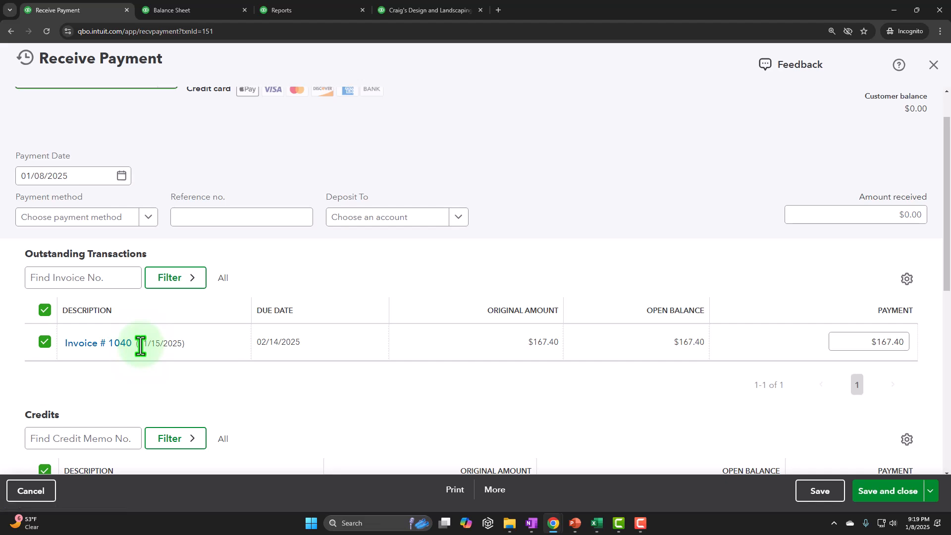
pyautogui.scroll(-3, 140, 345)
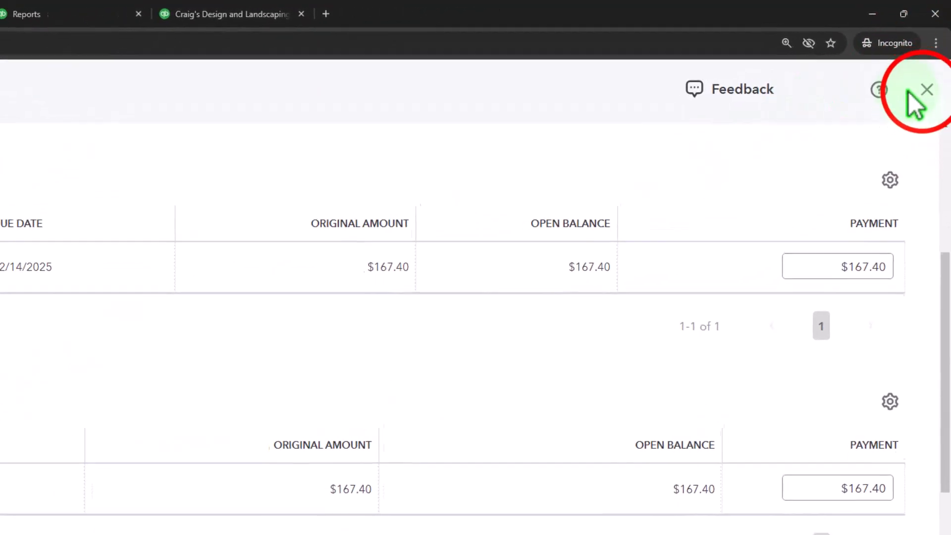
pyautogui.click(931, 72)
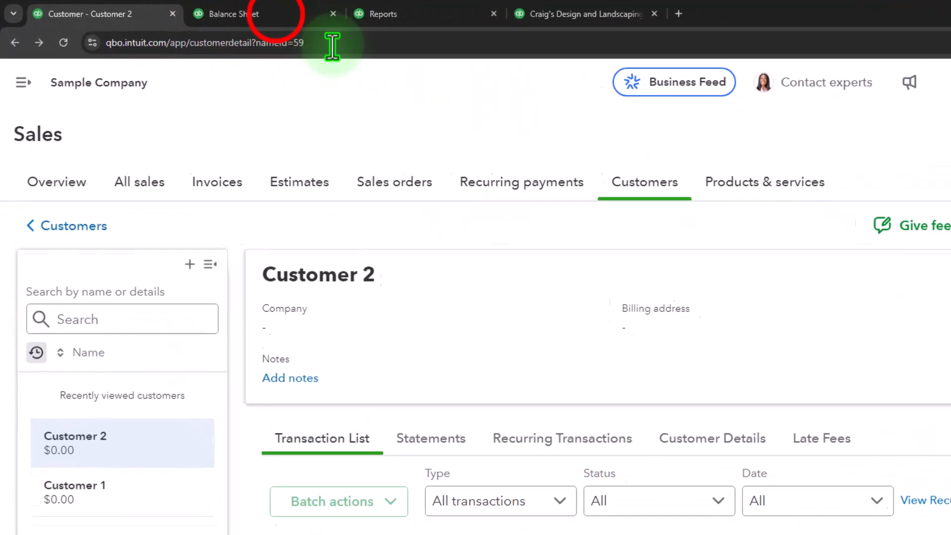
# Step: Drill into the 2025 Accounts Receivable balance on the Balance Sheet, review its transactions, and return to the report
pyautogui.click(134, 12)
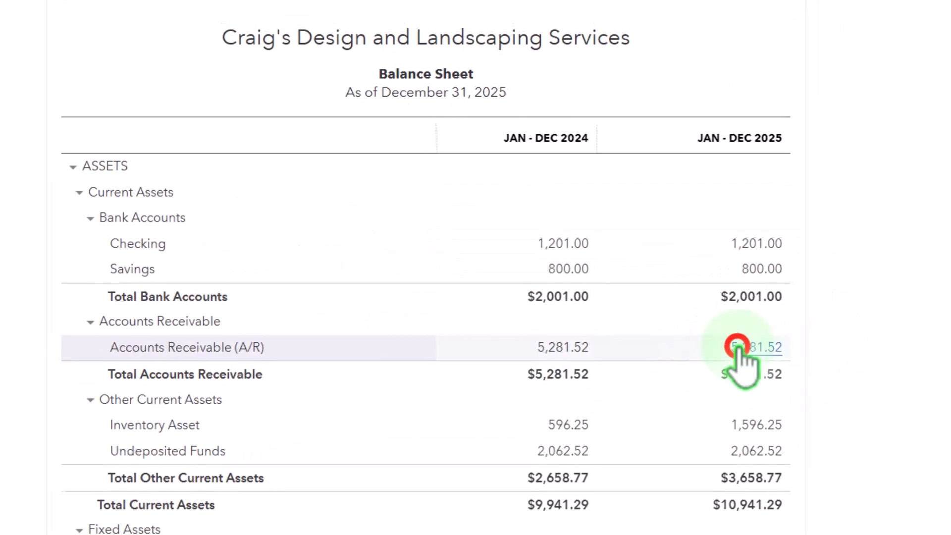
pyautogui.click(688, 344)
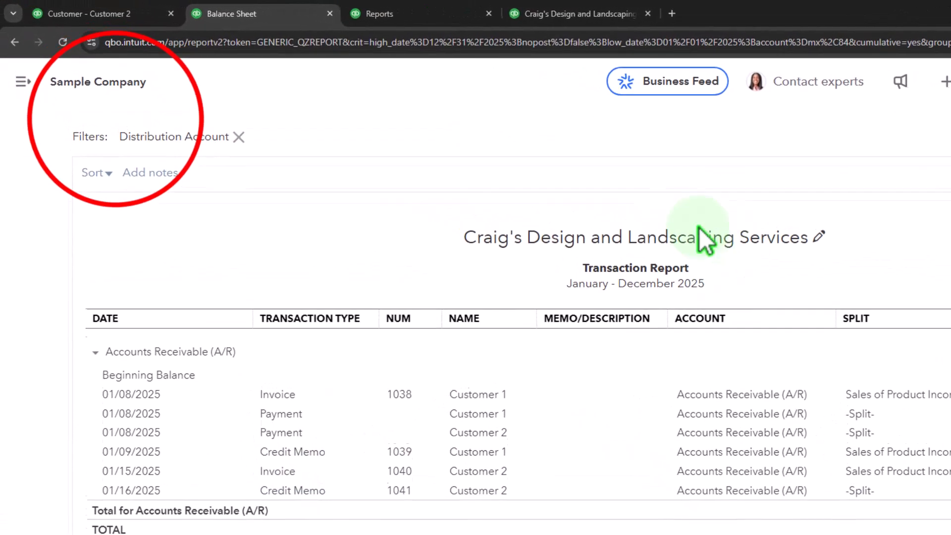
pyautogui.scroll(4, 189, 167)
pyautogui.click(119, 128)
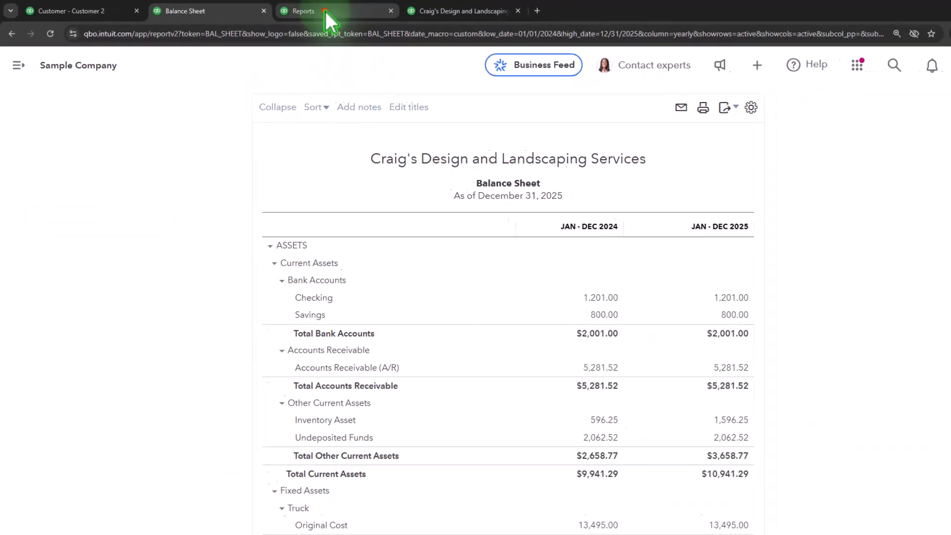
# Step: Run the Profit and Loss report for 01/01/2024 to 12/31/2025 with Years columns, and examine 2025 product income and Sales Returns & Allowances
pyautogui.click(406, 14)
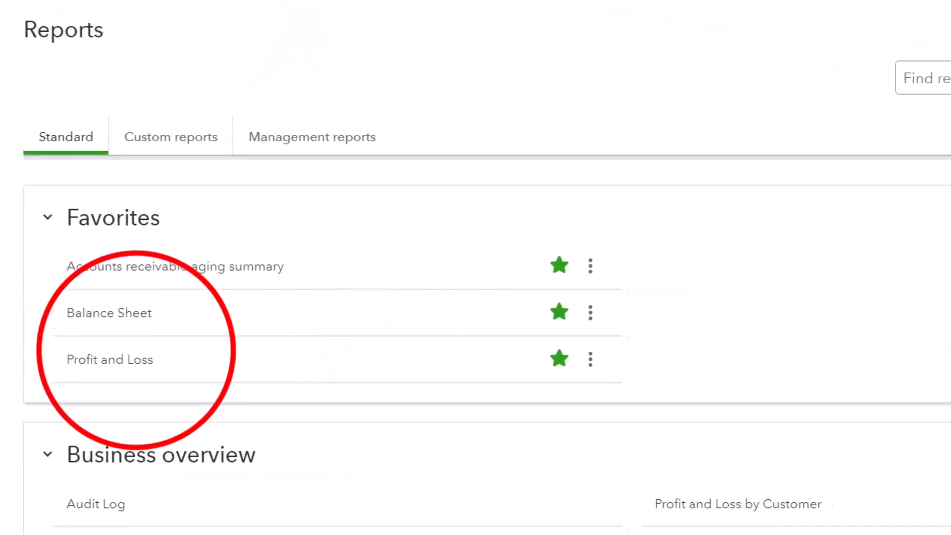
pyautogui.click(88, 328)
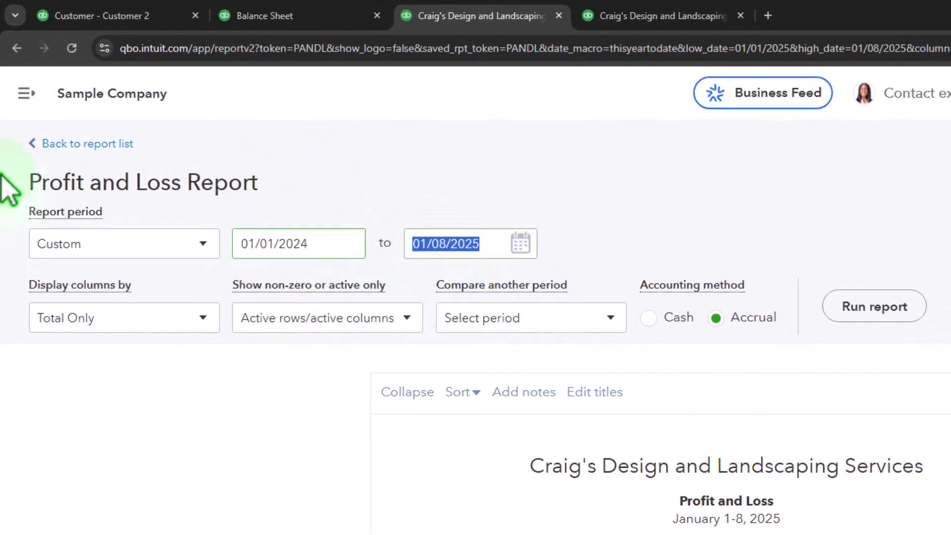
pyautogui.click(170, 309)
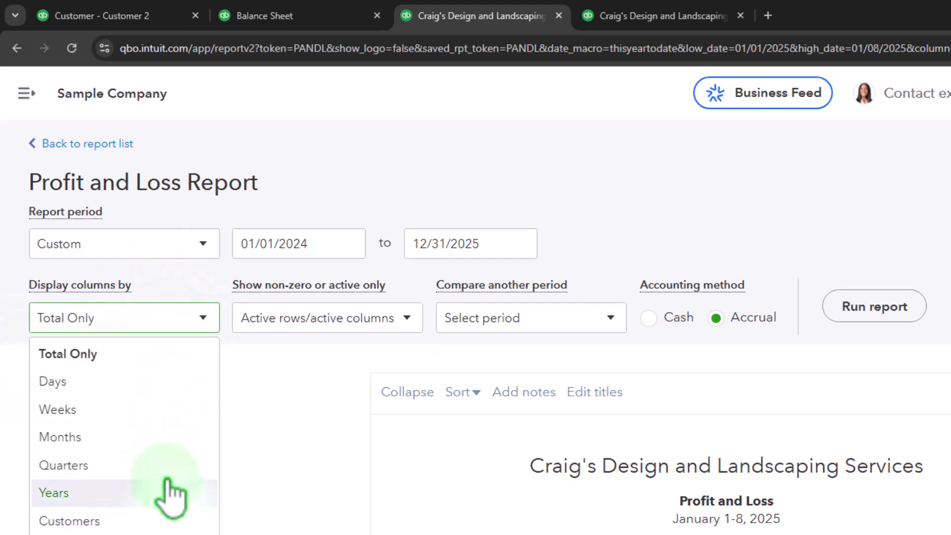
pyautogui.click(151, 495)
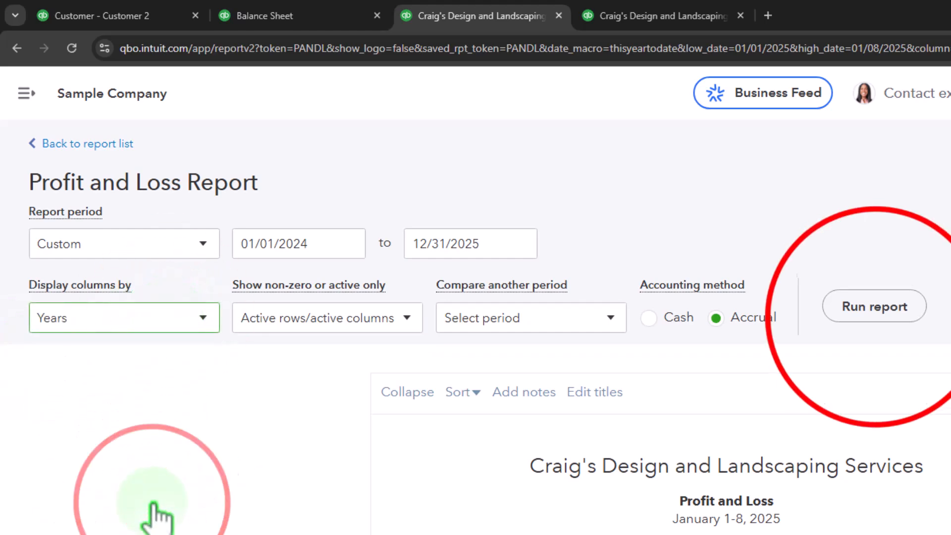
pyautogui.click(874, 307)
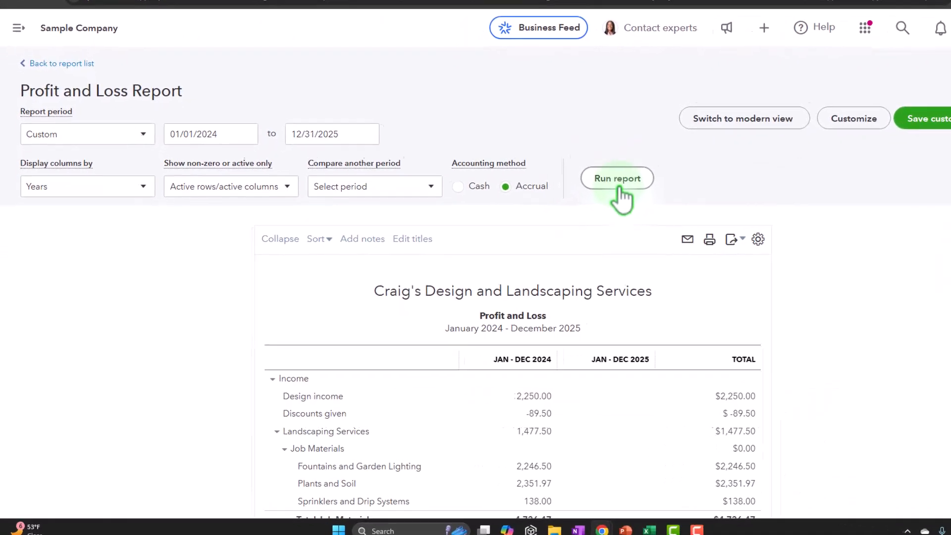
pyautogui.scroll(-5, 574, 408)
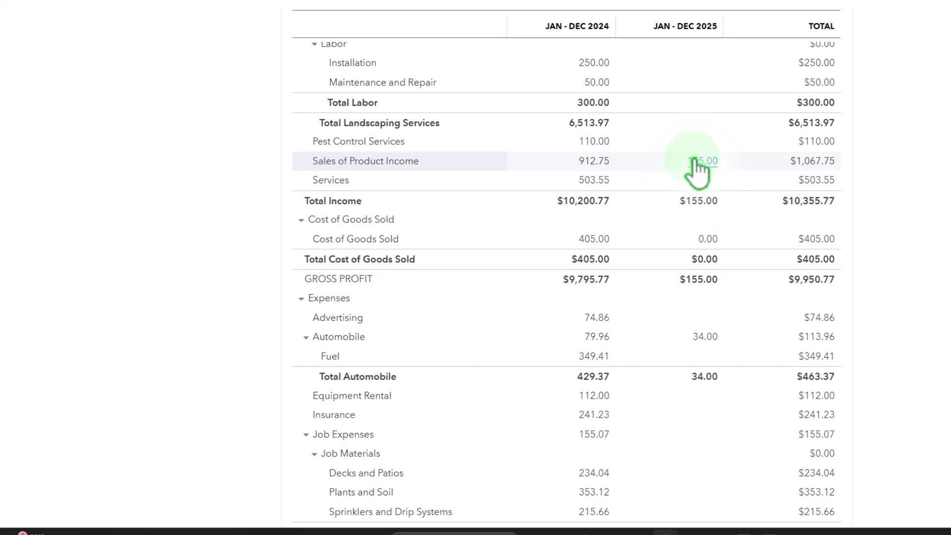
pyautogui.scroll(-10, 694, 171)
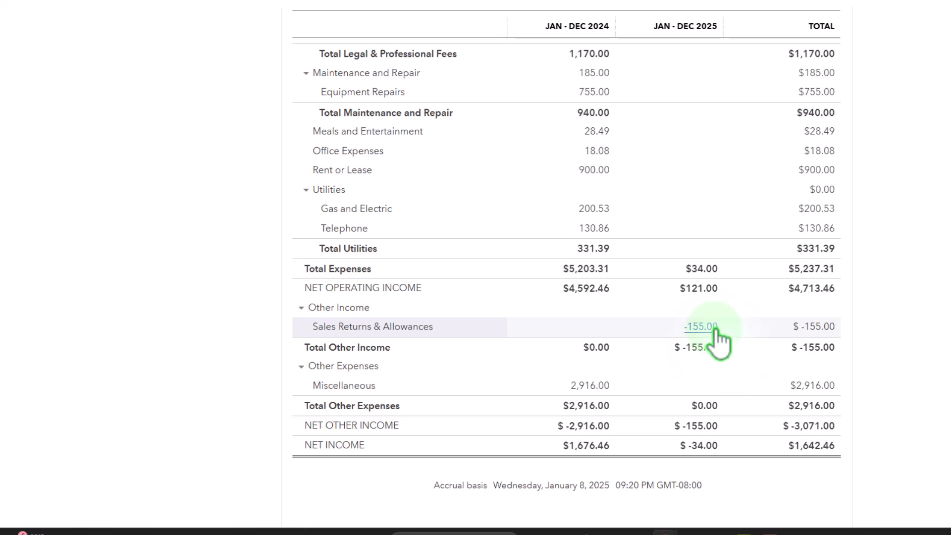
# Step: Leave the reports, dismiss the bank connection message, and open the Chart of accounts
pyautogui.click(49, 14)
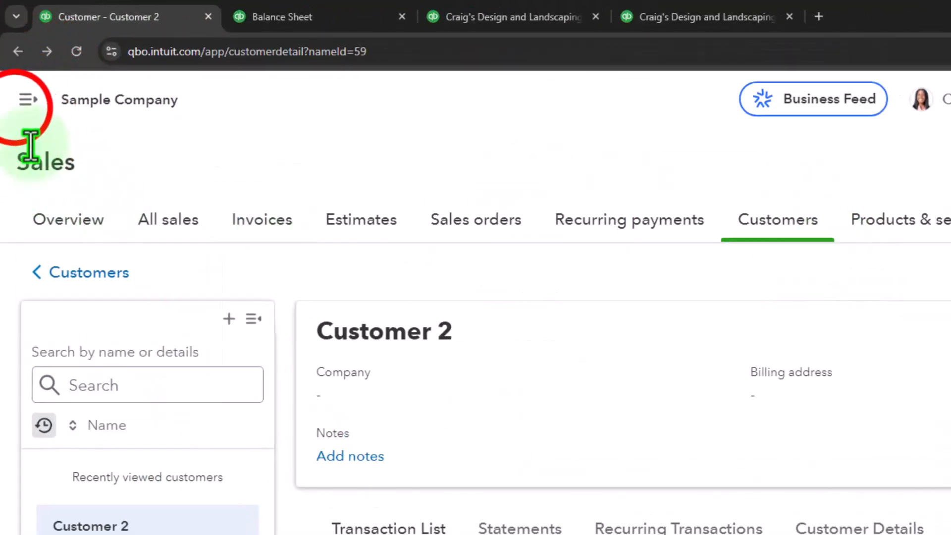
pyautogui.click(19, 105)
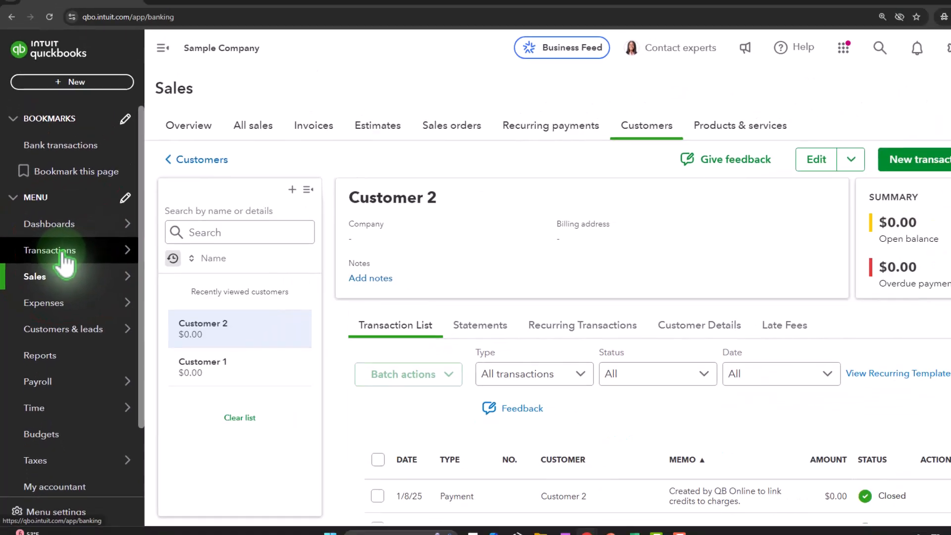
pyautogui.click(85, 244)
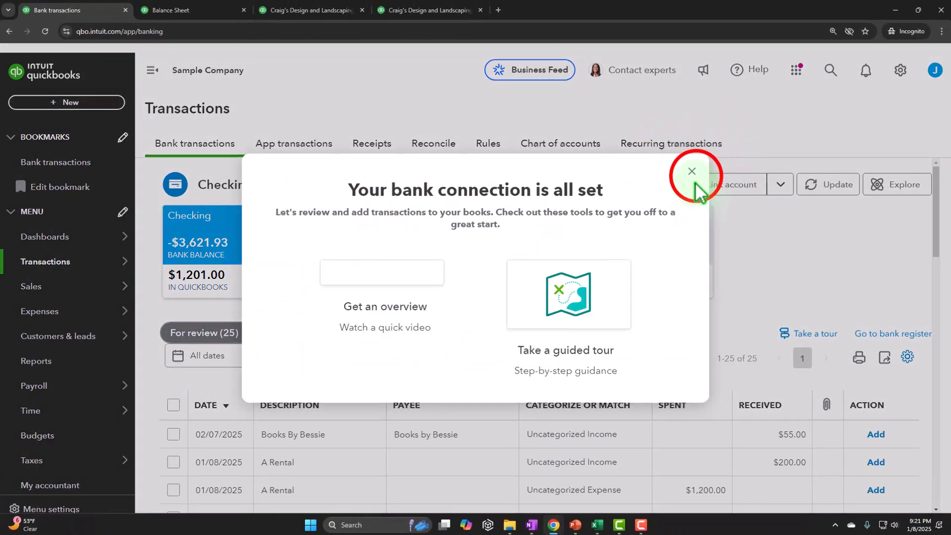
pyautogui.click(692, 171)
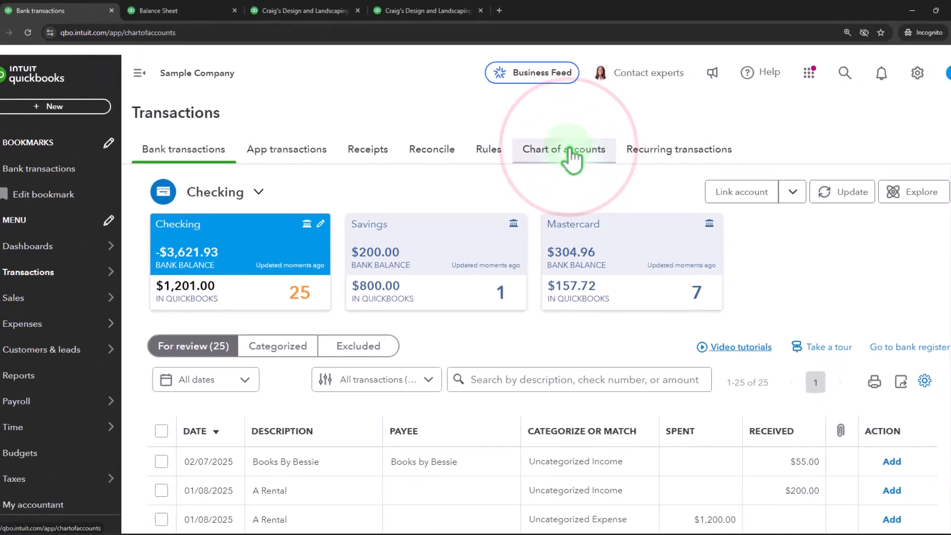
pyautogui.click(570, 151)
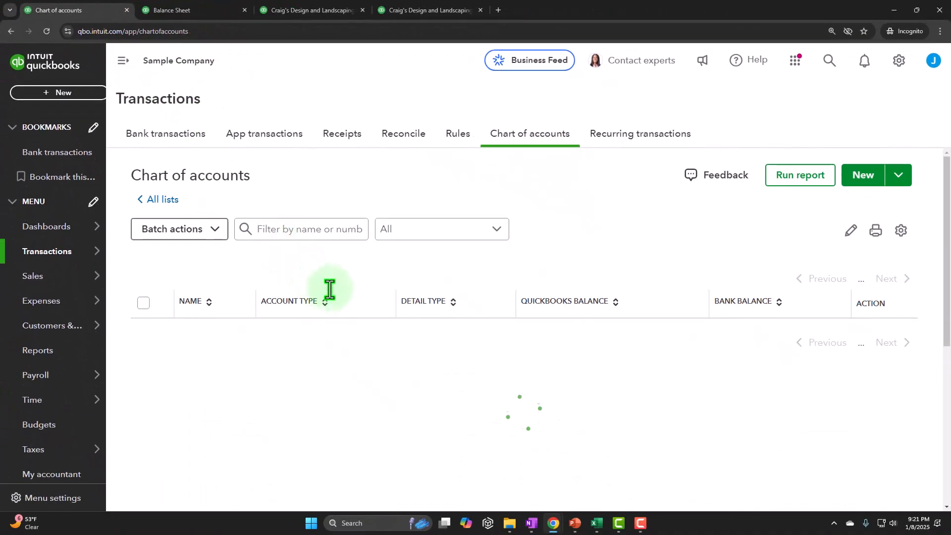
# Step: Change the Sales Returns & Allowances account to type Income with detail type Discounts/Refunds Given, confirm the type change, and save it
pyautogui.scroll(-4, 361, 312)
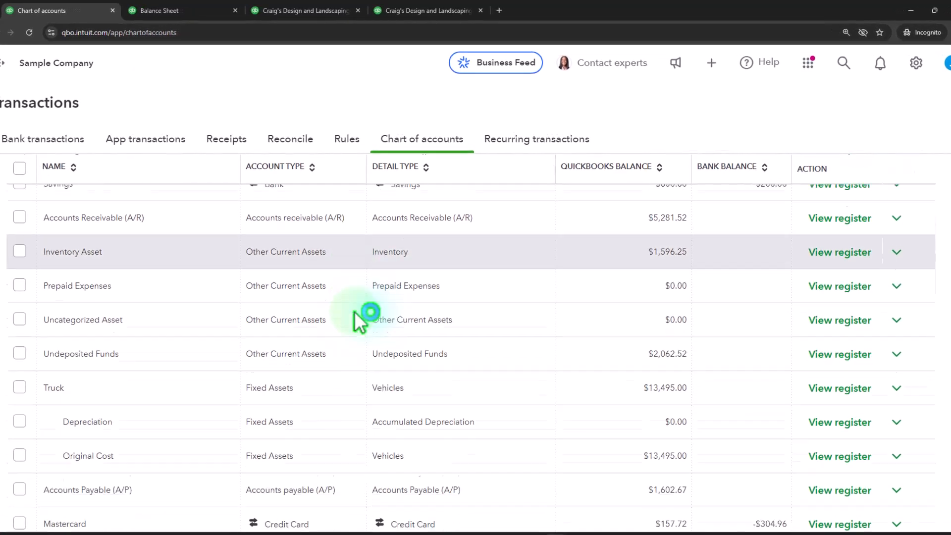
pyautogui.scroll(-10, 355, 312)
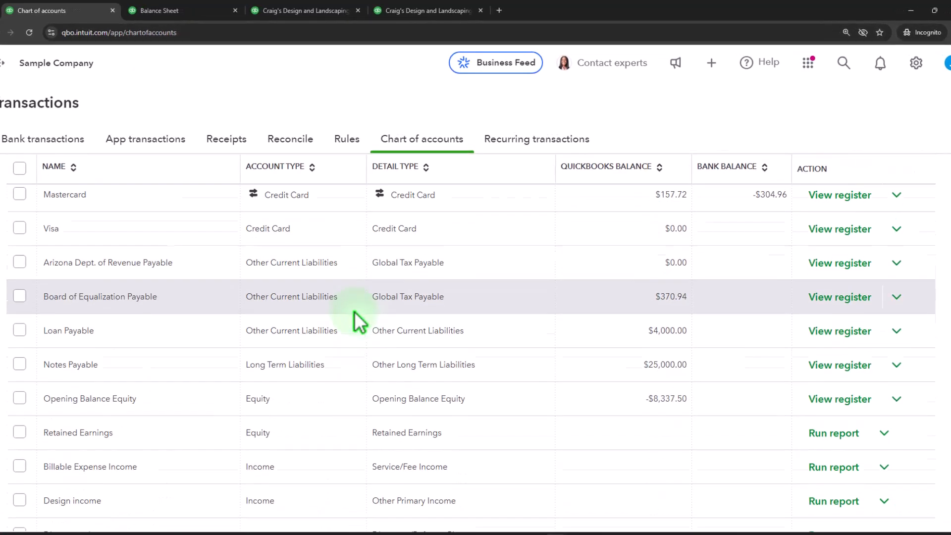
pyautogui.scroll(-14, 355, 310)
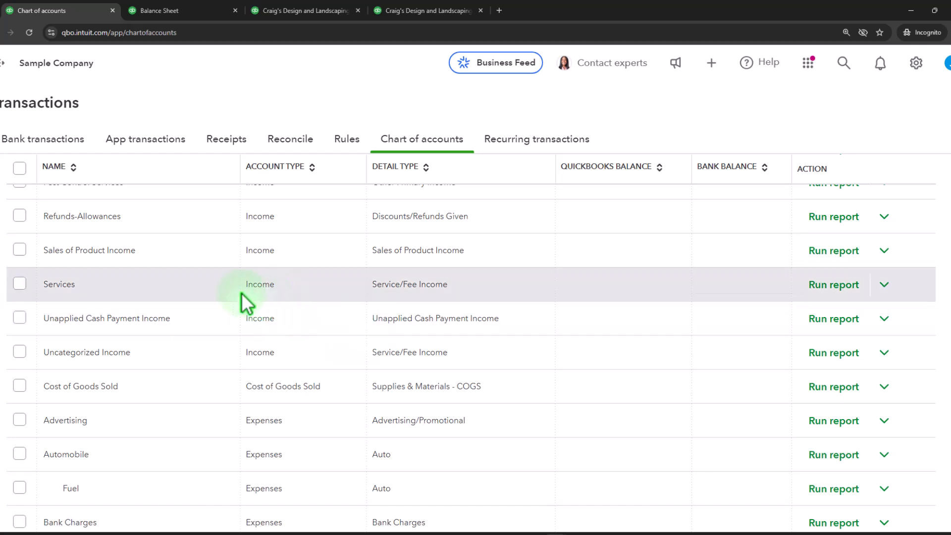
pyautogui.scroll(-7, 242, 302)
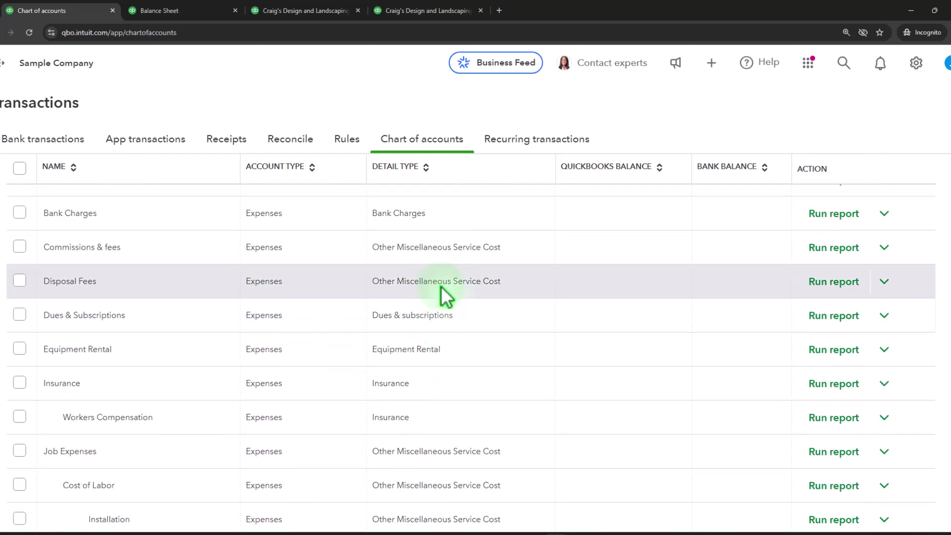
pyautogui.scroll(-6, 441, 268)
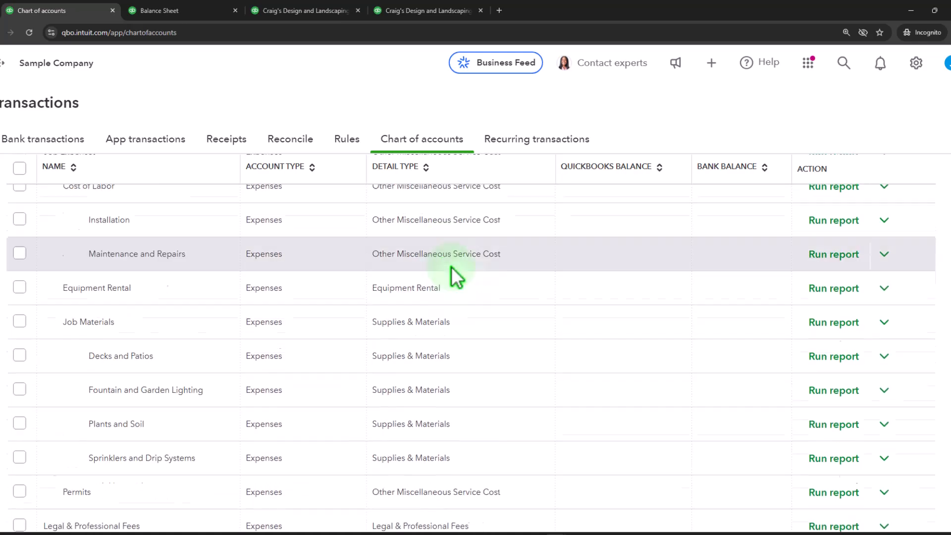
pyautogui.scroll(-11, 446, 263)
pyautogui.click(883, 480)
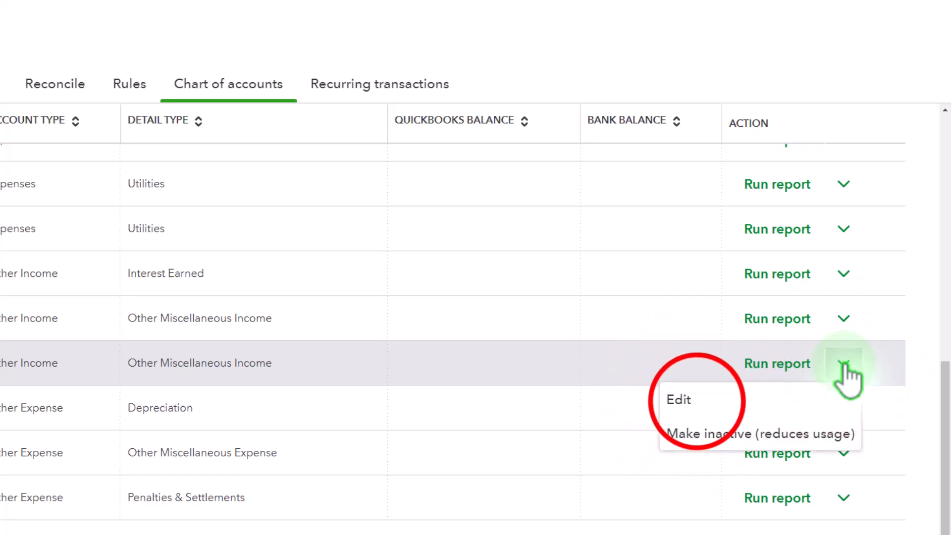
pyautogui.click(691, 400)
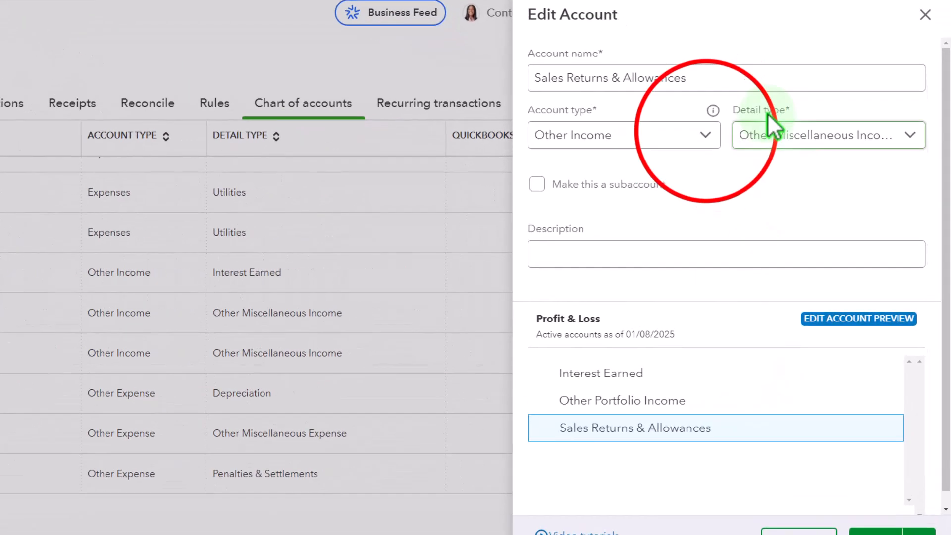
pyautogui.click(706, 136)
pyautogui.click(654, 243)
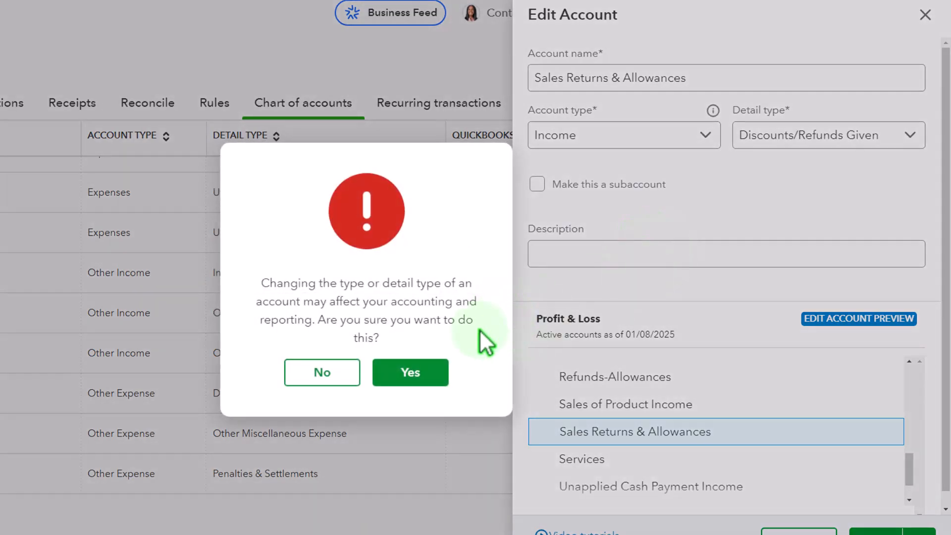
pyautogui.click(411, 372)
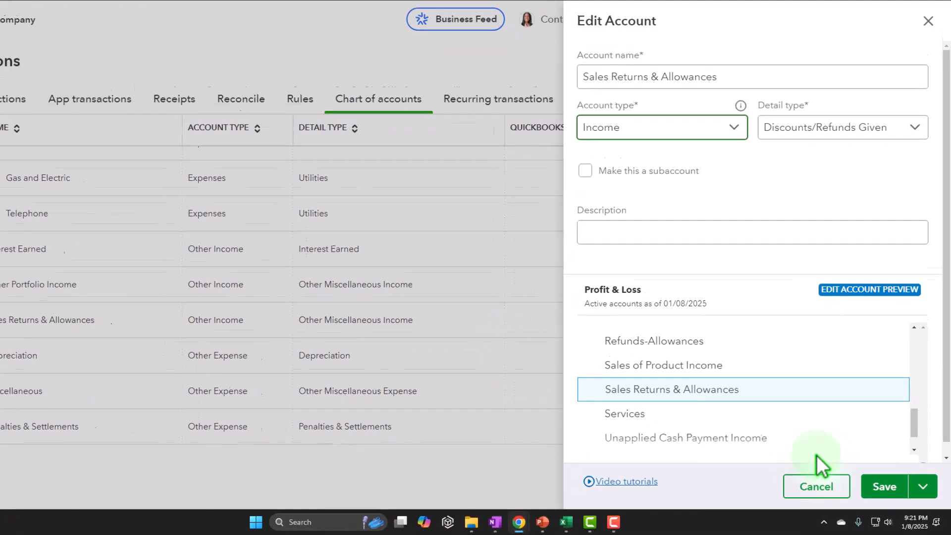
pyautogui.click(884, 488)
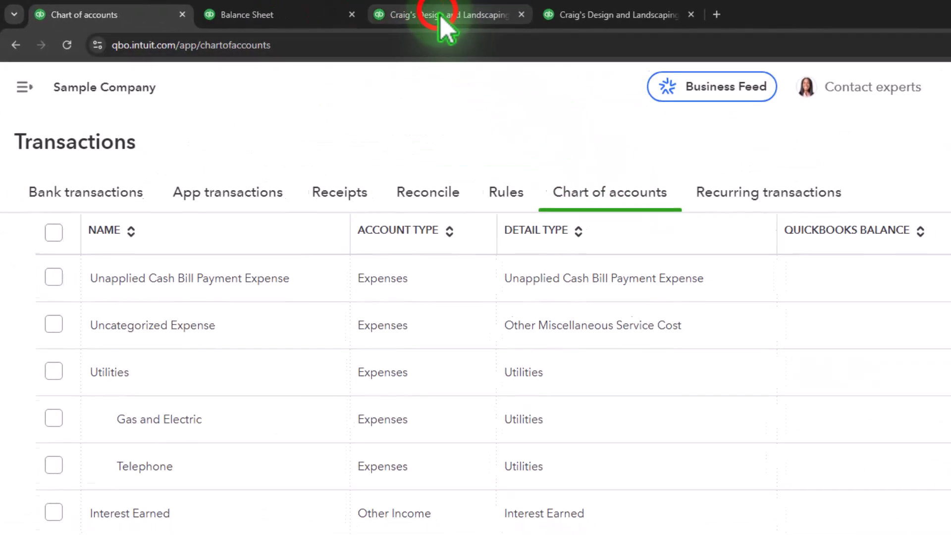
# Step: Rerun the Profit and Loss report and examine Sales Returns & Allowances beneath Sales of Product Income in the 2025 column
pyautogui.click(303, 3)
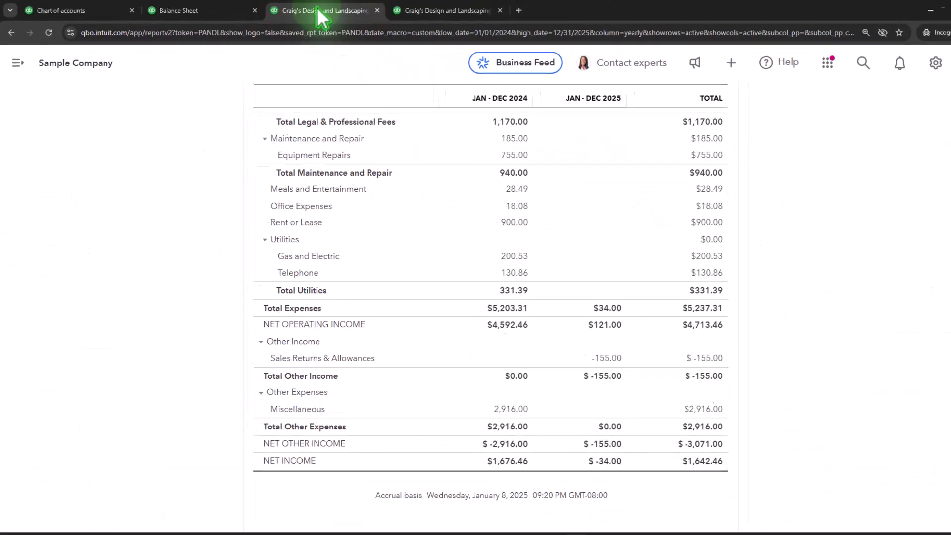
pyautogui.scroll(15, 484, 163)
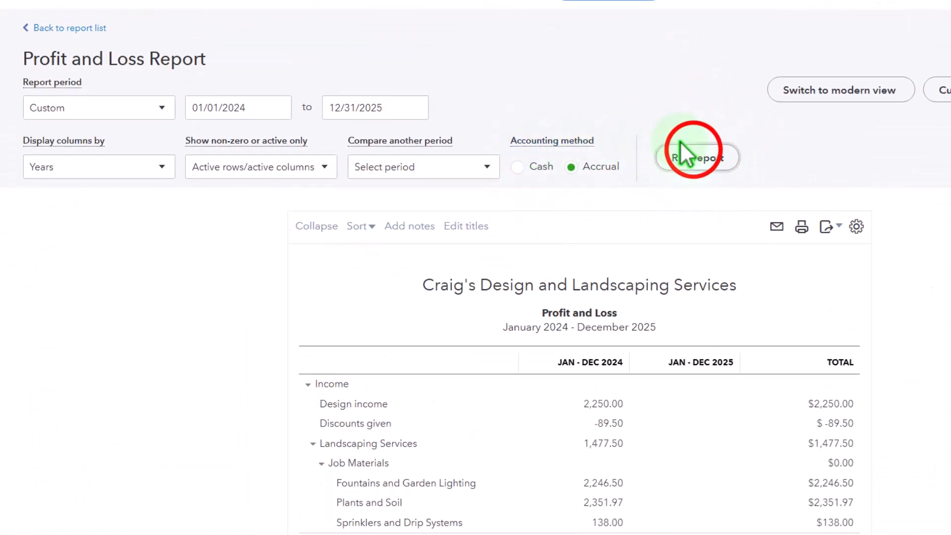
pyautogui.scroll(-3, 694, 154)
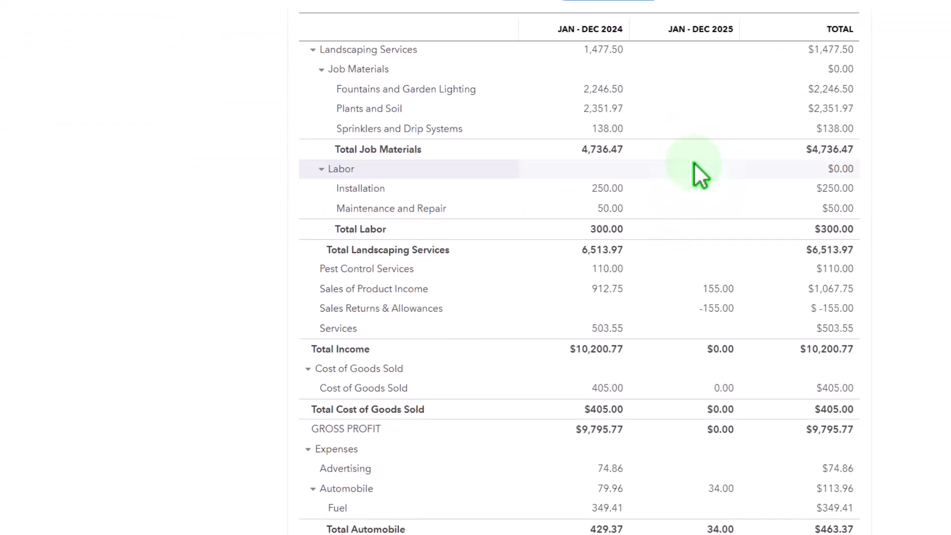
pyautogui.scroll(-2, 644, 174)
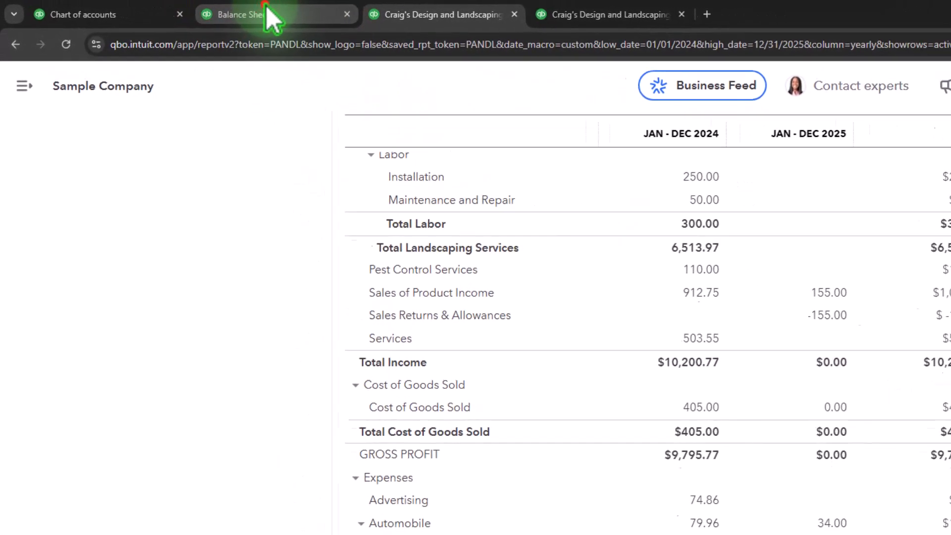
# Step: Drill into the 2025 Board of Equalization Payable balance on the Balance Sheet, review its transactions, and return to the report
pyautogui.click(262, 15)
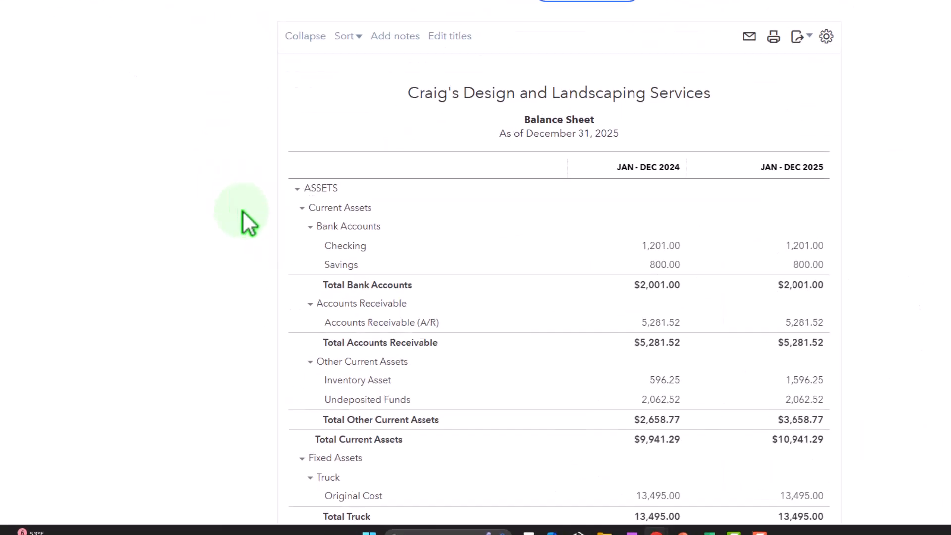
pyautogui.scroll(-10, 247, 222)
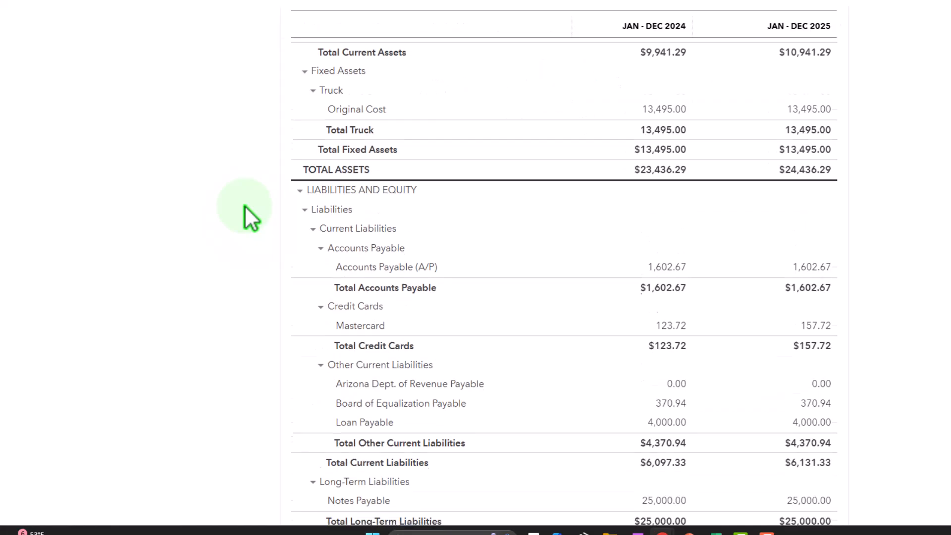
pyautogui.scroll(1, 258, 222)
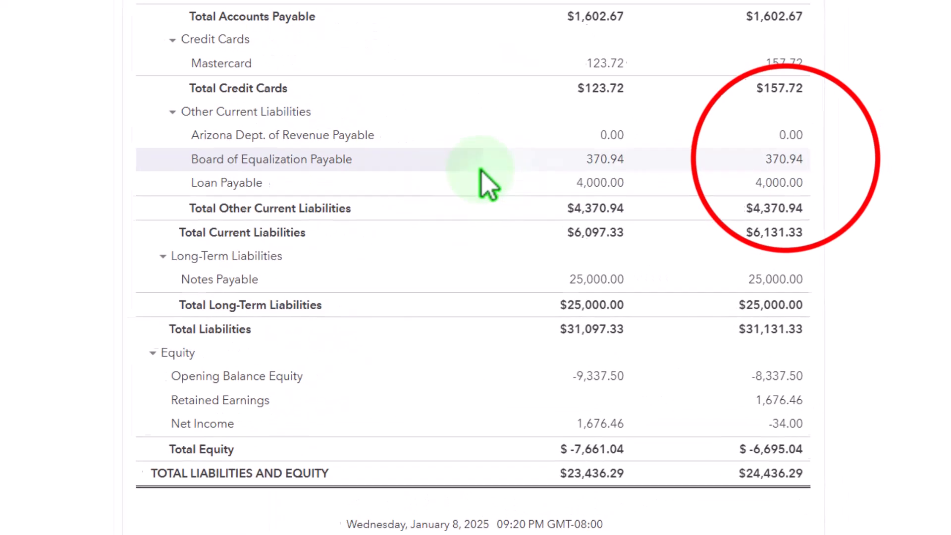
pyautogui.click(776, 153)
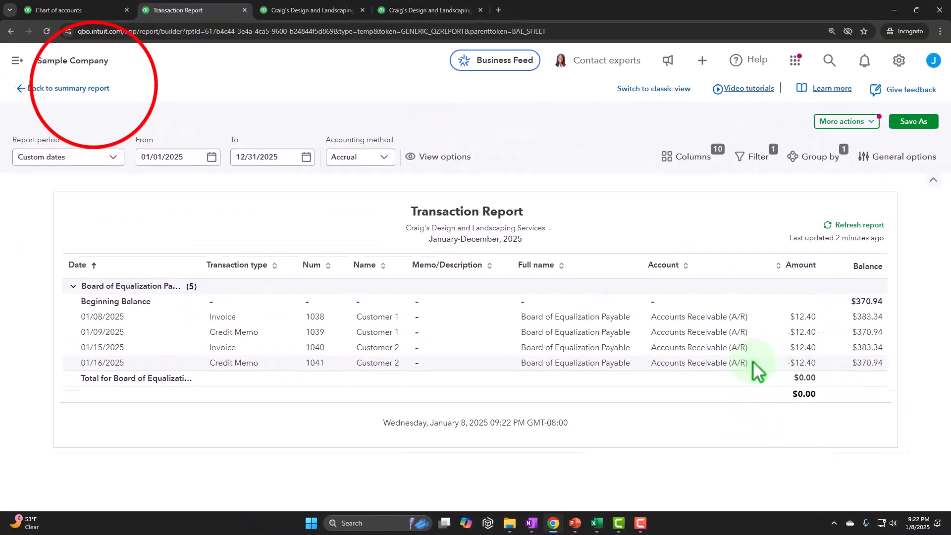
pyautogui.click(92, 88)
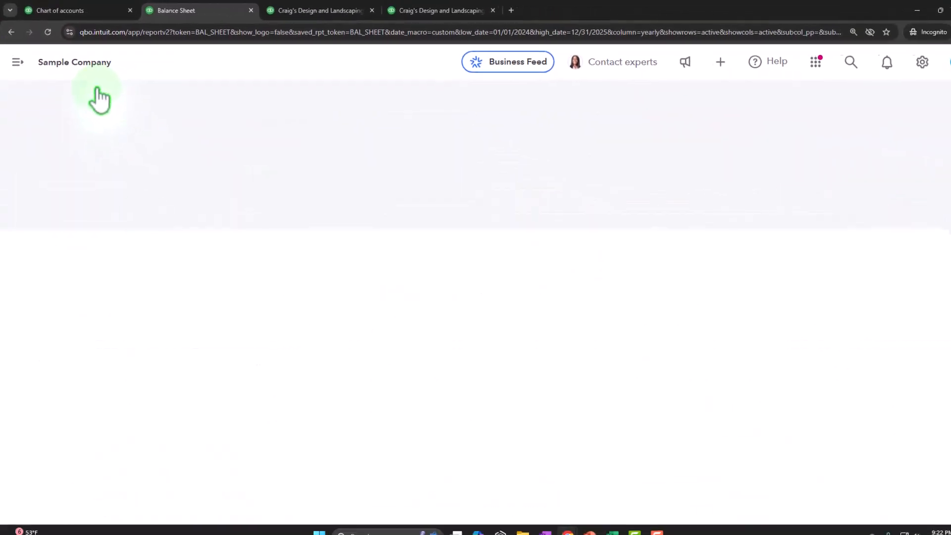
# Step: Drill into the 2025 Inventory Asset balance on the Balance Sheet and review its transactions
pyautogui.scroll(10, 192, 332)
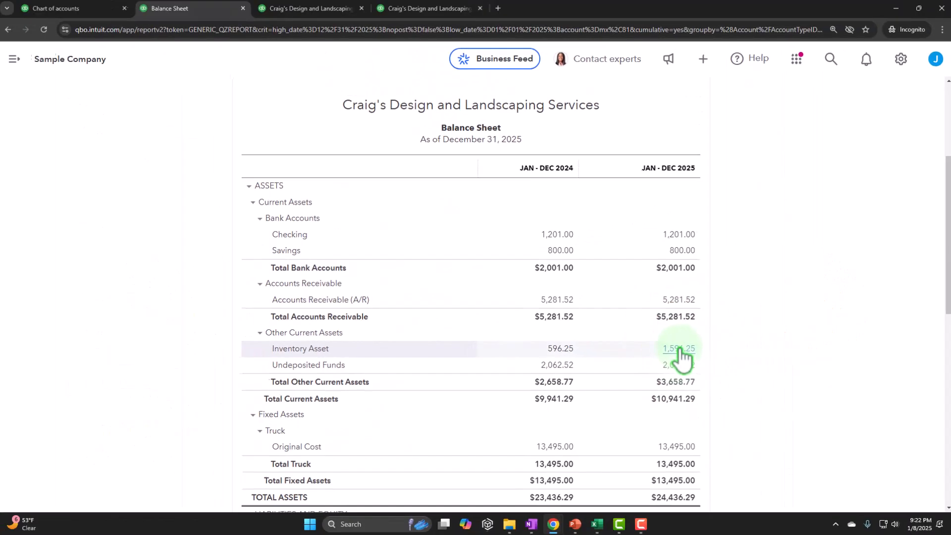
pyautogui.click(679, 349)
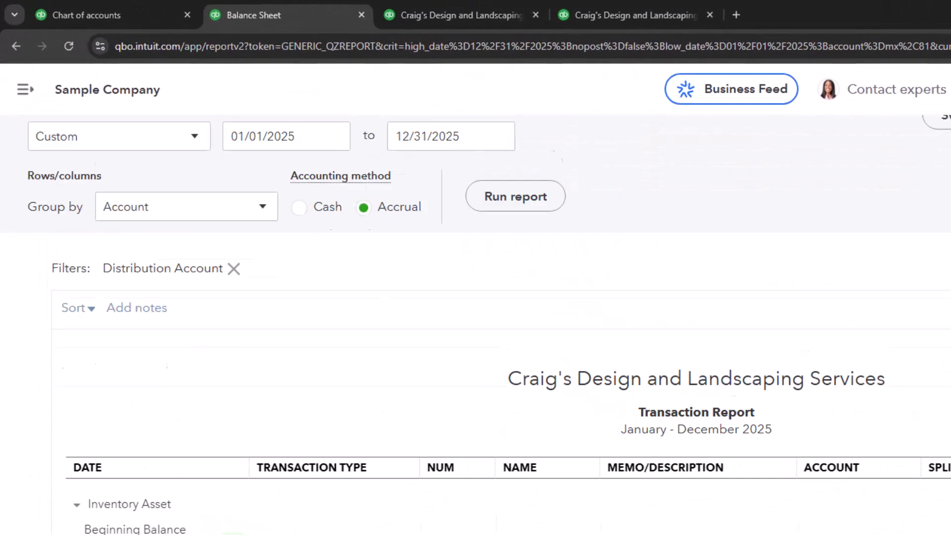
pyautogui.scroll(3, 144, 237)
# Step: Drill into 2025 Cost of Goods Sold on the Profit and Loss report, review its transactions, and return to the report
pyautogui.click(397, 15)
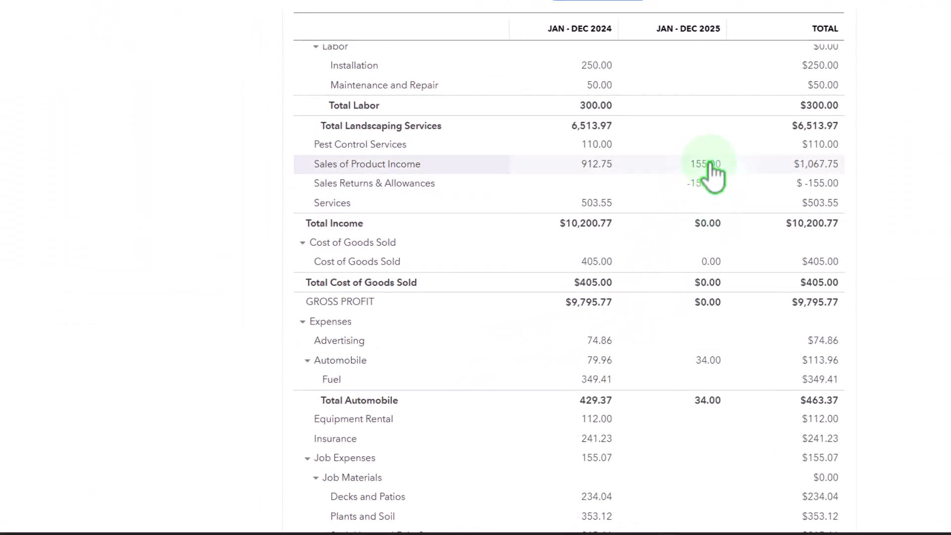
pyautogui.click(711, 262)
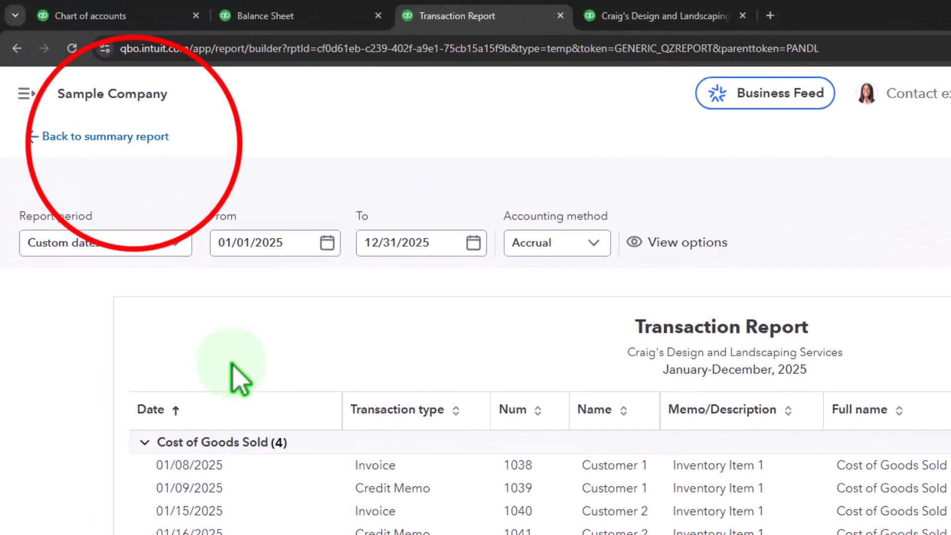
pyautogui.click(140, 158)
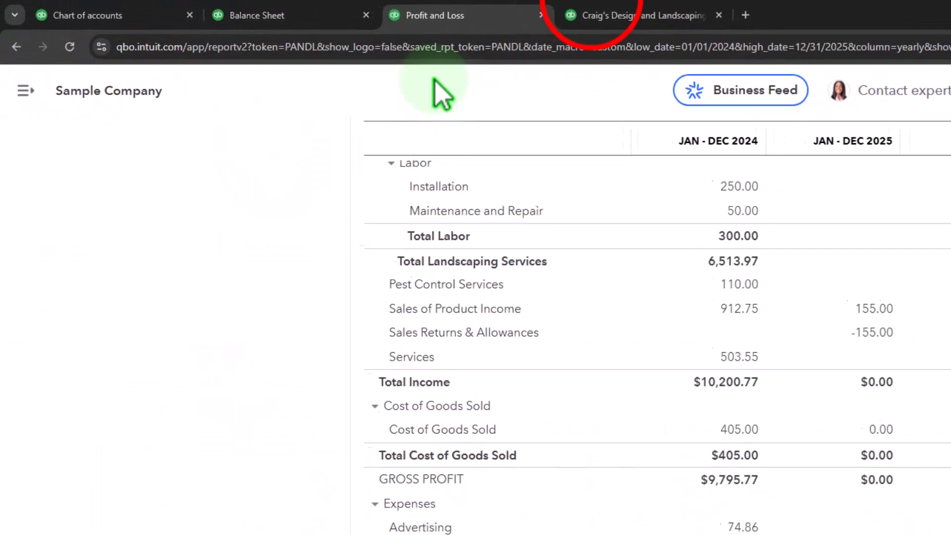
# Step: Rerun the Inventory Valuation Summary as of 01/16/2025, examine Inventory 1 and the total asset value, and switch back to the Balance Sheet
pyautogui.click(619, 15)
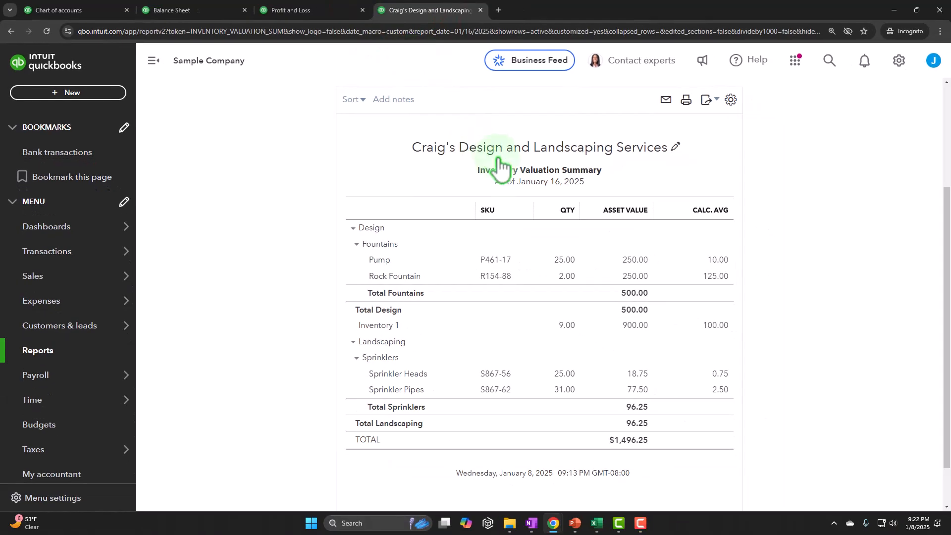
pyautogui.scroll(3, 499, 163)
pyautogui.click(359, 197)
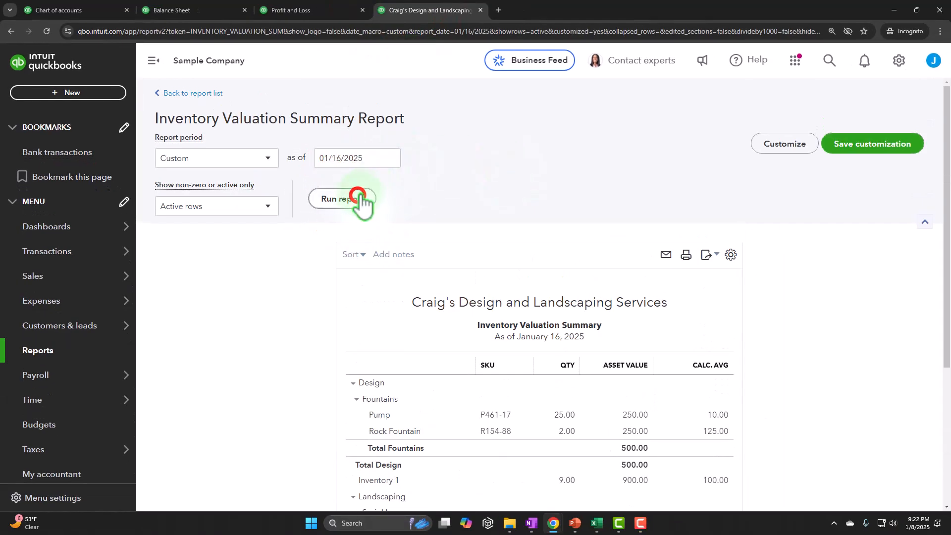
pyautogui.scroll(-3, 362, 208)
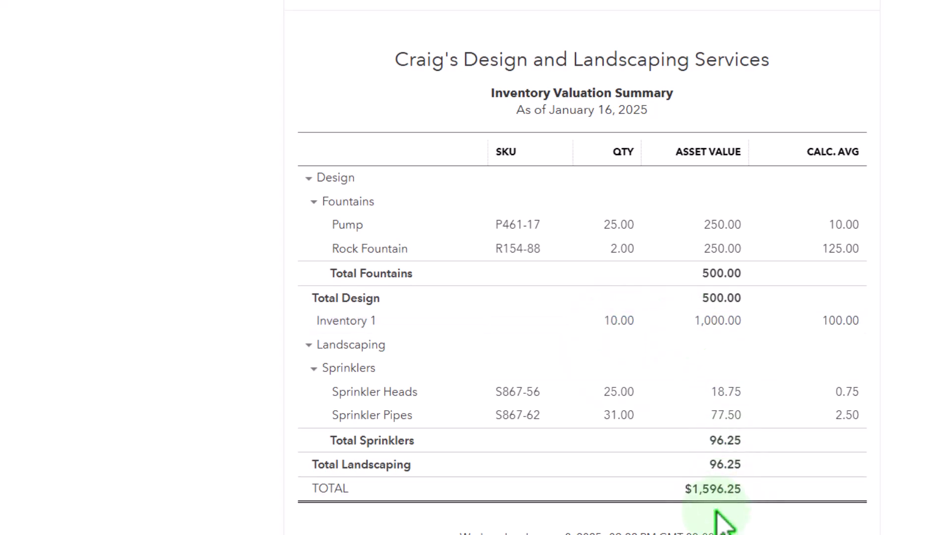
pyautogui.click(213, 12)
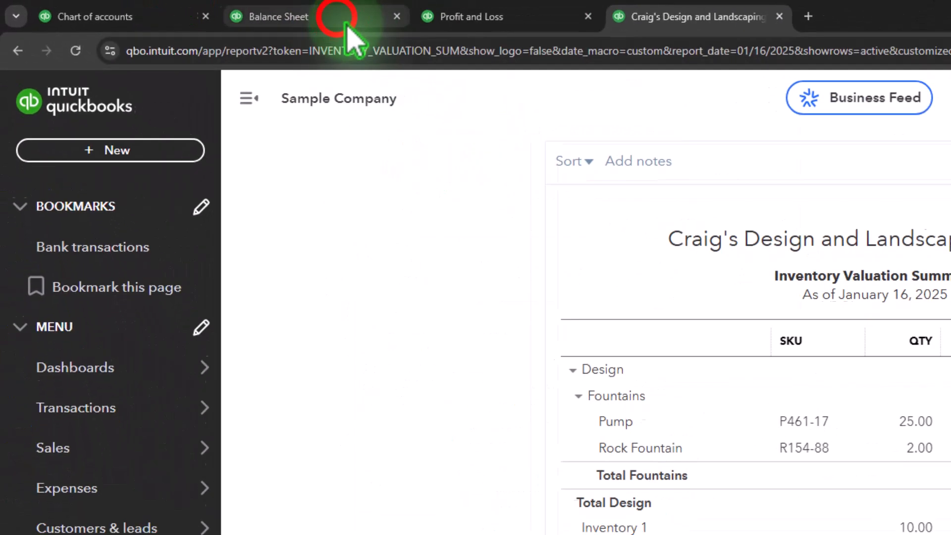